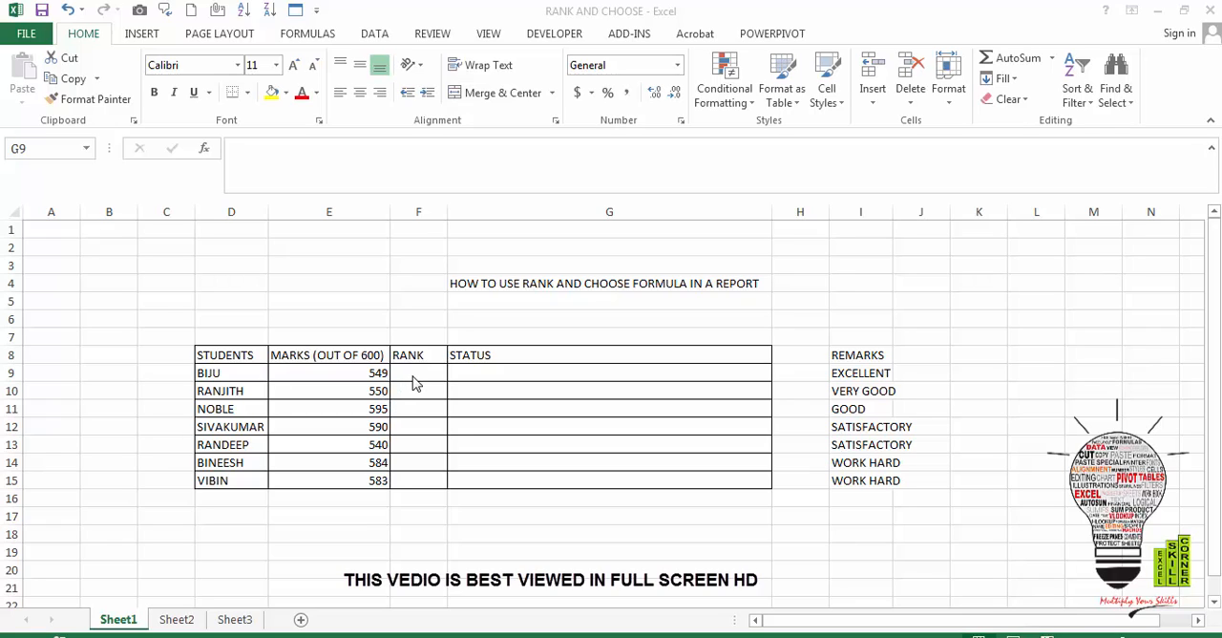
- Start a RANK formula in F9 that ranks the mark in E9 against the range E9:E15
{"action": "left_click", "coordinate": [408, 366]}
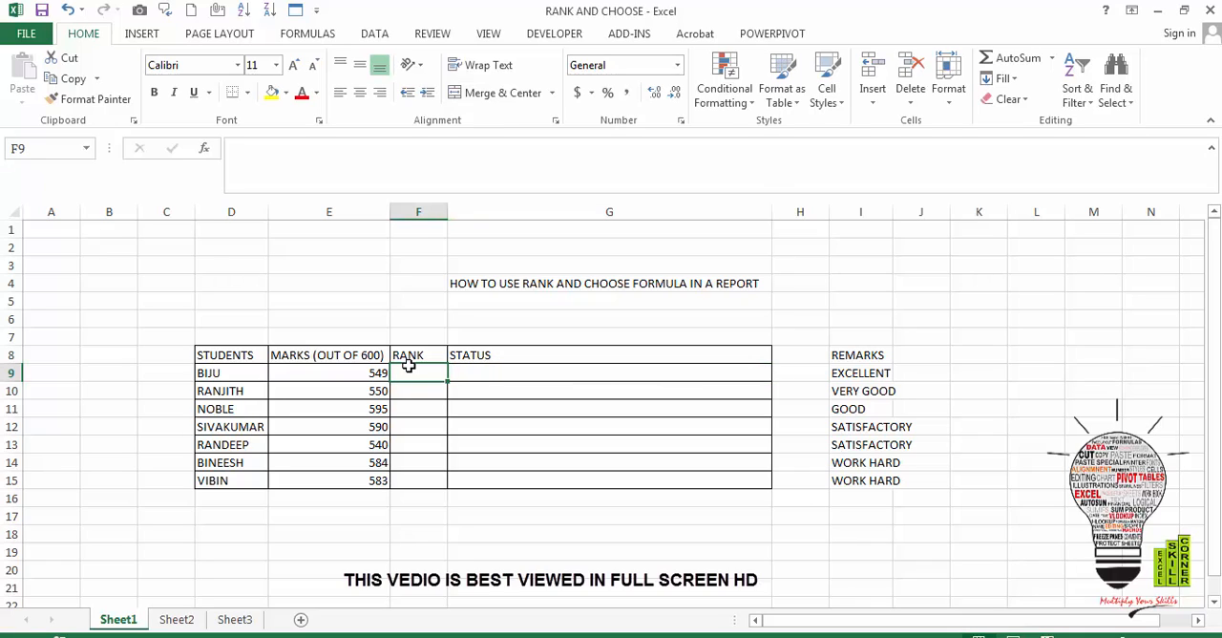
{"action": "key", "text": "Right"}
{"action": "key", "text": "Left"}
{"action": "type", "text": "=RA"}
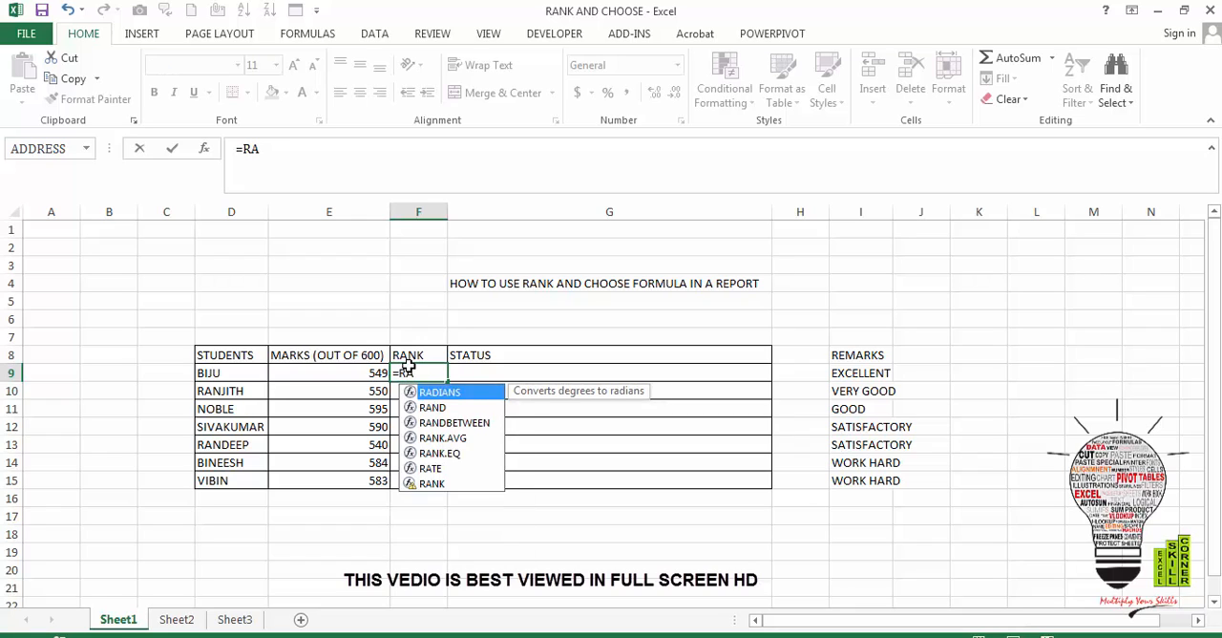
{"action": "type", "text": "NK("}
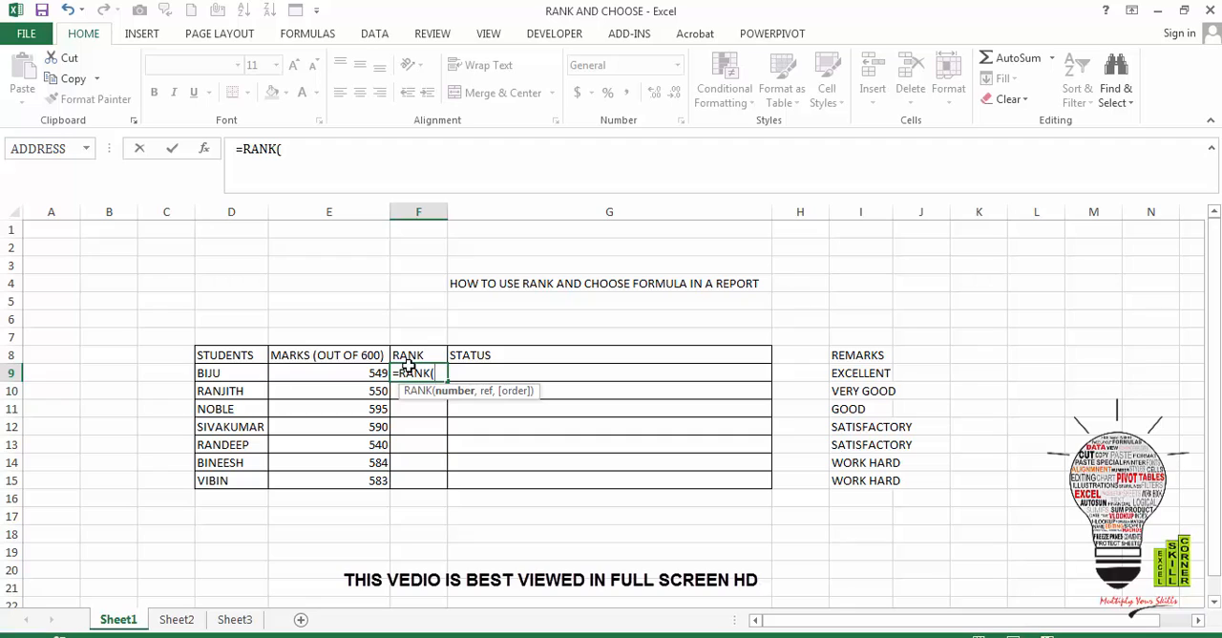
{"action": "left_click", "coordinate": [371, 372]}
{"action": "type", "text": ","}
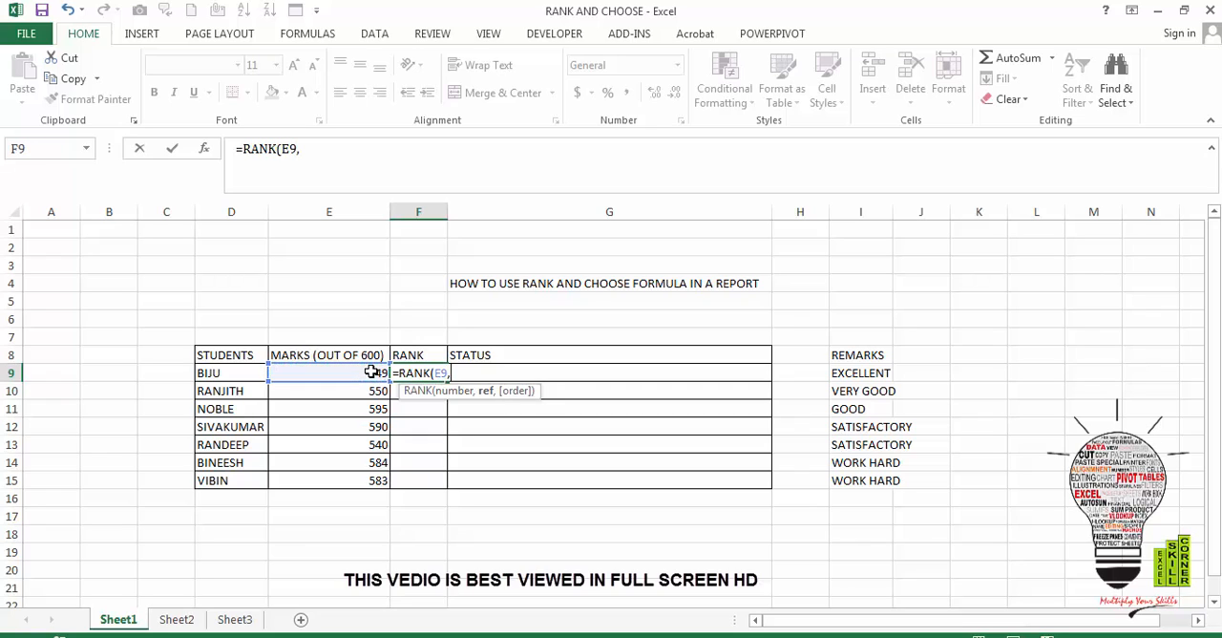
{"action": "left_click_drag", "start_coordinate": [371, 373], "coordinate": [377, 480]}
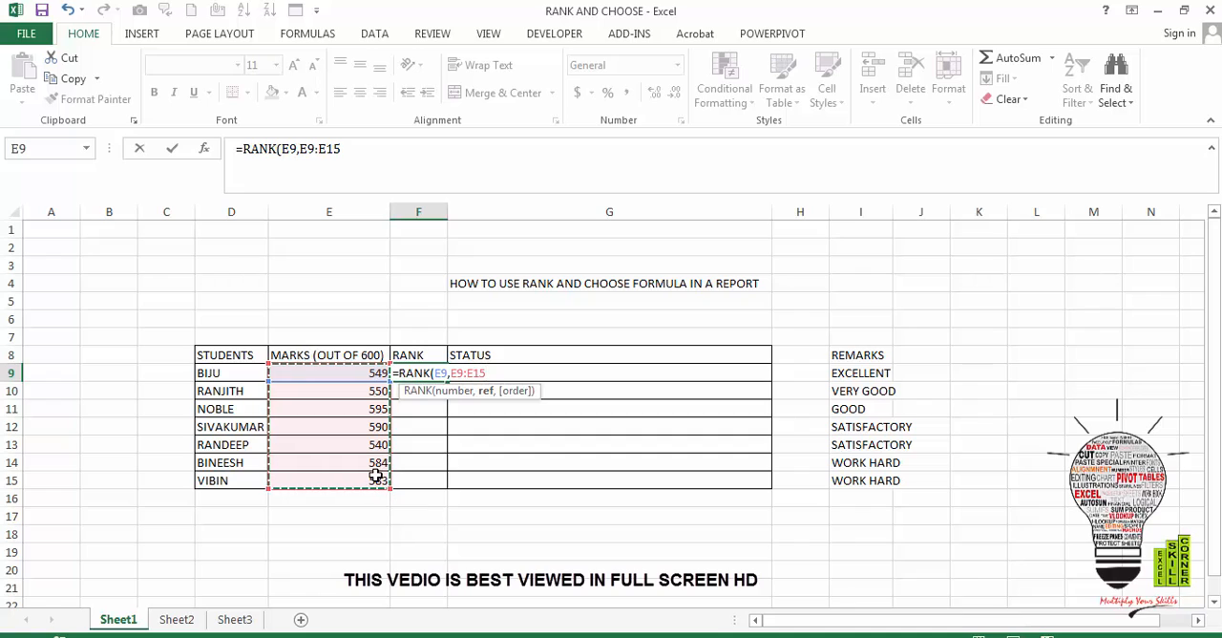
- Make the range reference absolute as $E$9:$E$15 and complete the formula =RANK(E9,$E$9:$E$15) in F9
{"action": "left_click", "coordinate": [327, 148]}
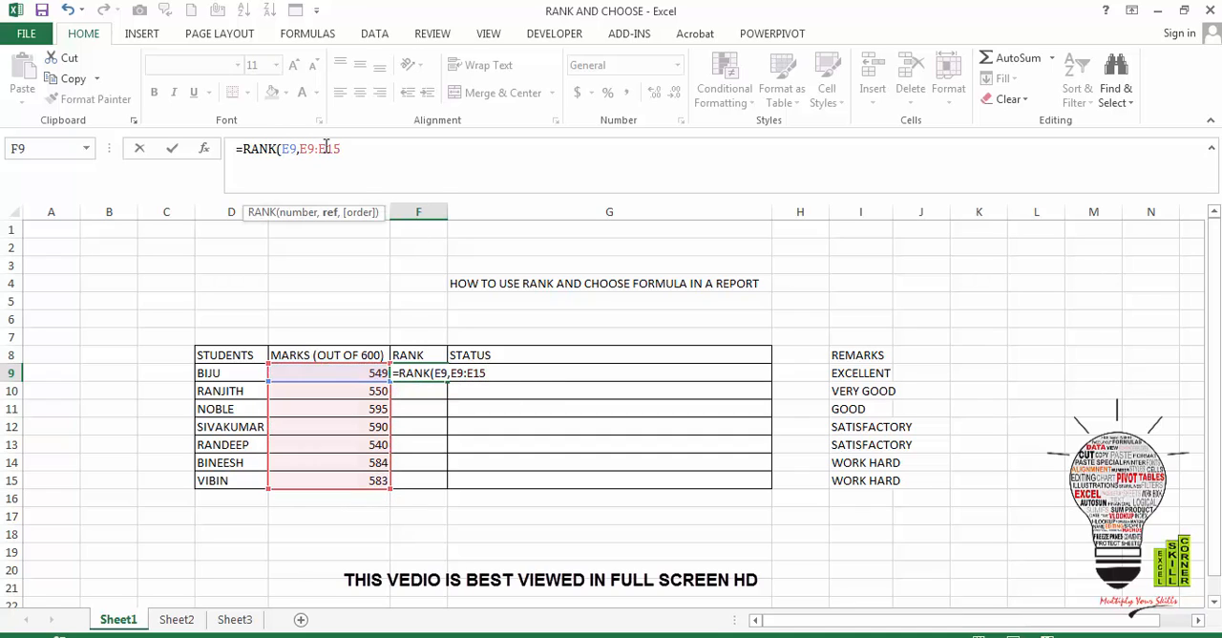
{"action": "double_click", "coordinate": [327, 148]}
{"action": "key", "text": "F4"}
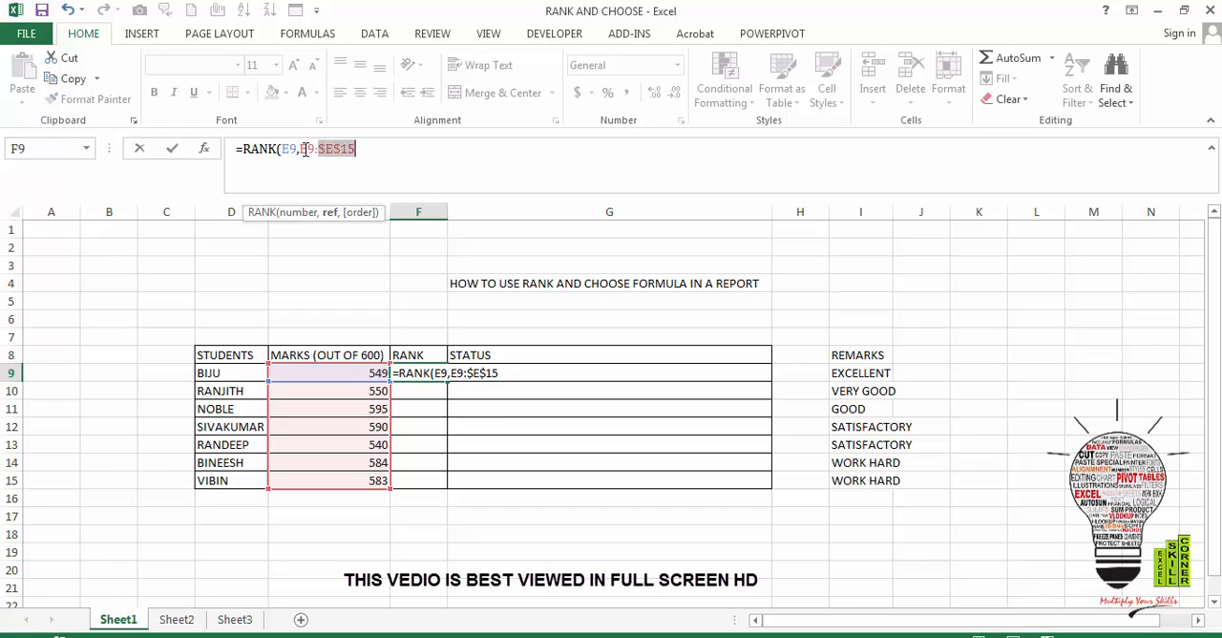
{"action": "left_click", "coordinate": [304, 149]}
{"action": "key", "text": "F4"}
{"action": "left_click", "coordinate": [382, 146]}
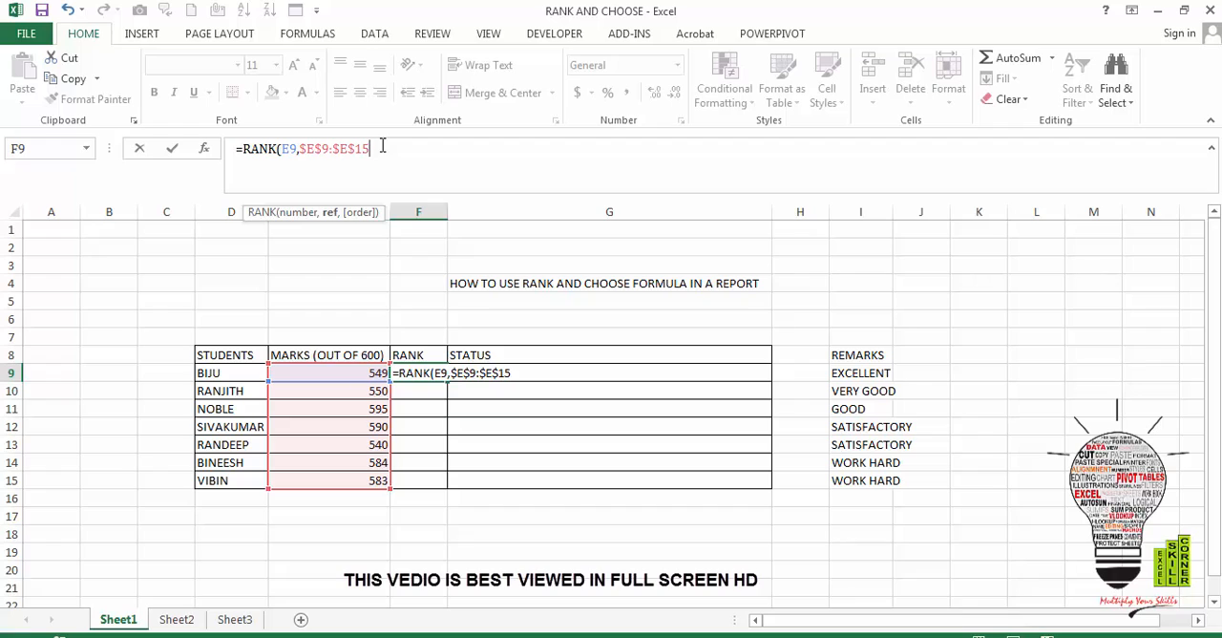
{"action": "type", "text": ")"}
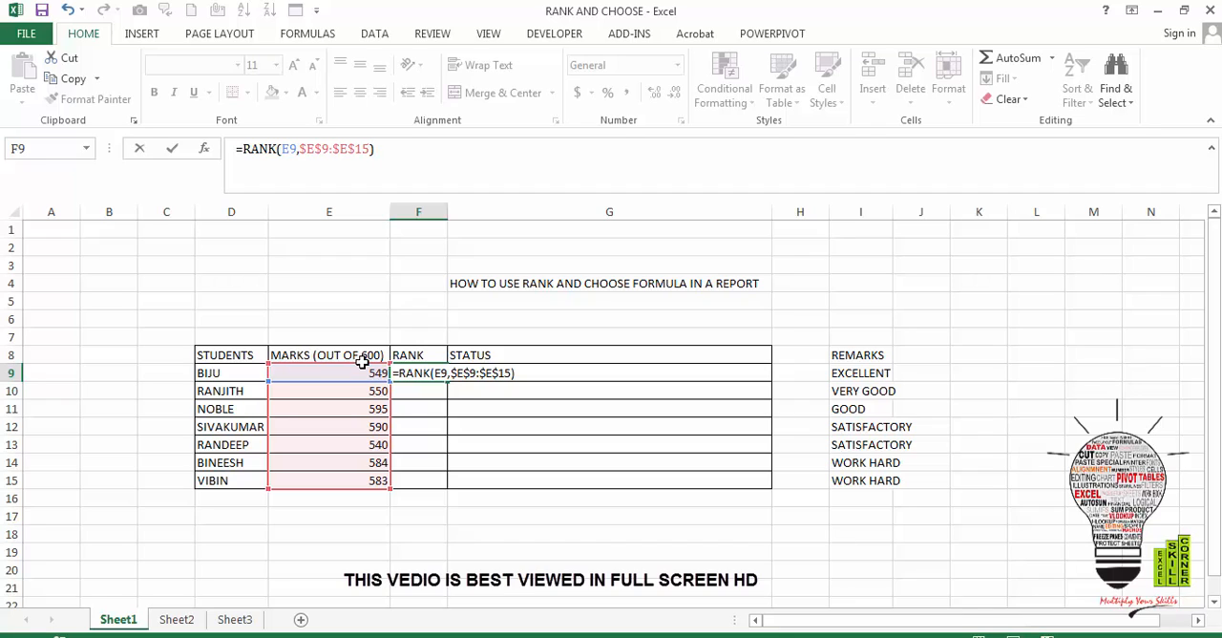
{"action": "key", "text": "Return"}
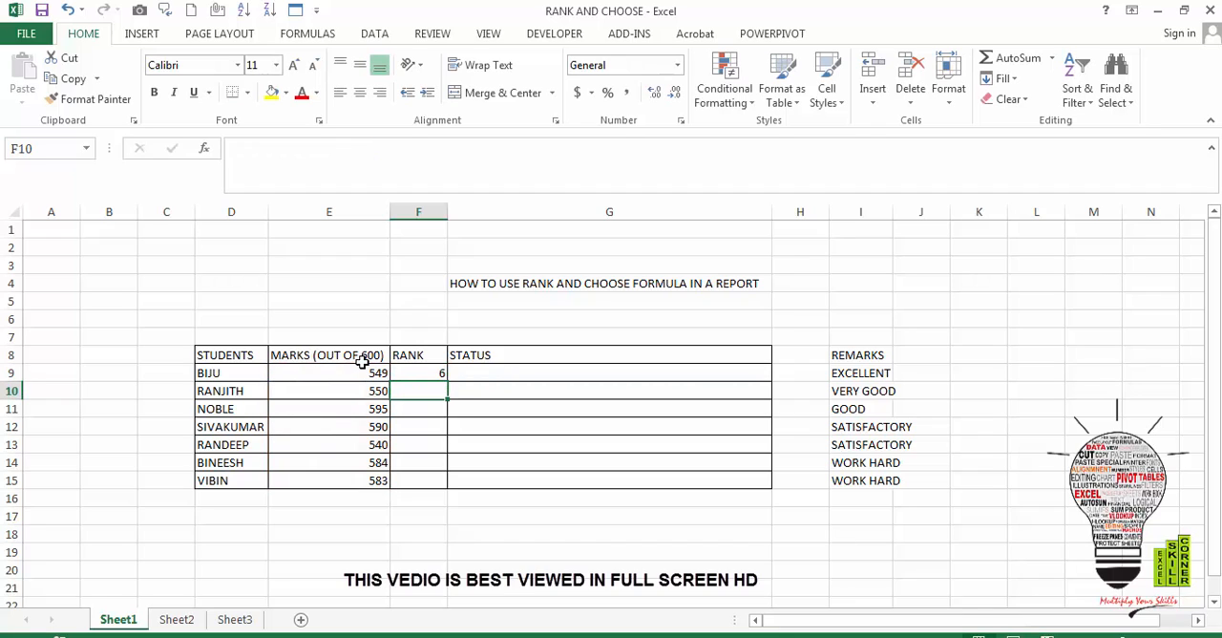
- Fill the RANK formula from F9 down through F15 and compare the top ranks with their marks
{"action": "left_click", "coordinate": [437, 372]}
{"action": "left_click_drag", "start_coordinate": [445, 379], "coordinate": [446, 488]}
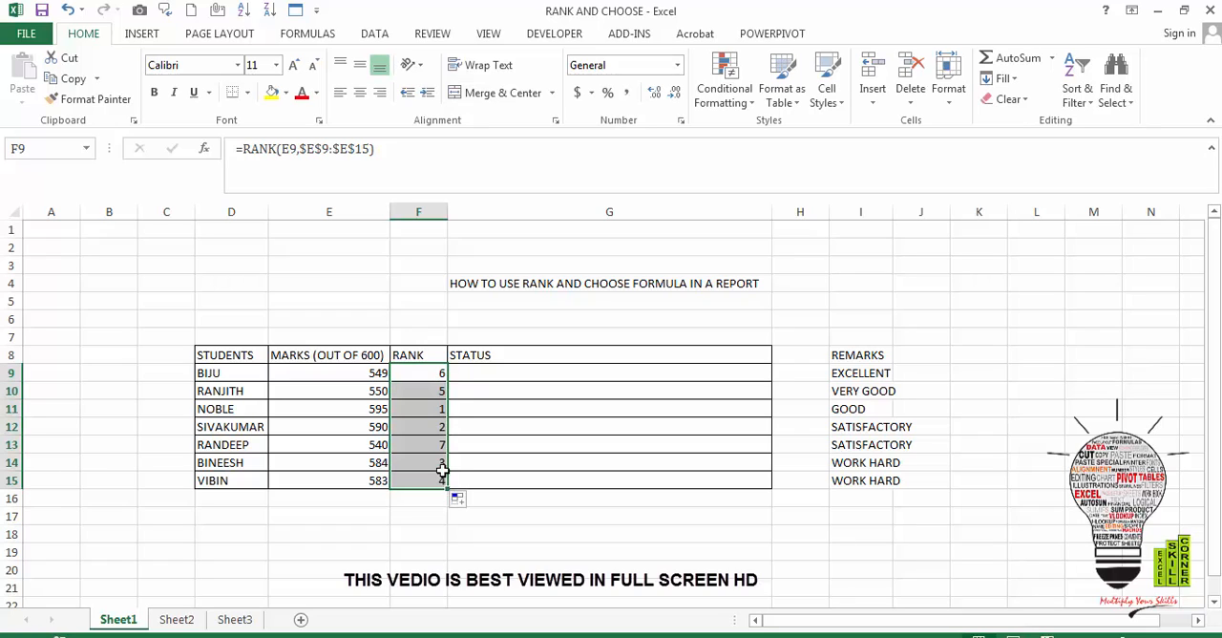
{"action": "left_click", "coordinate": [365, 411]}
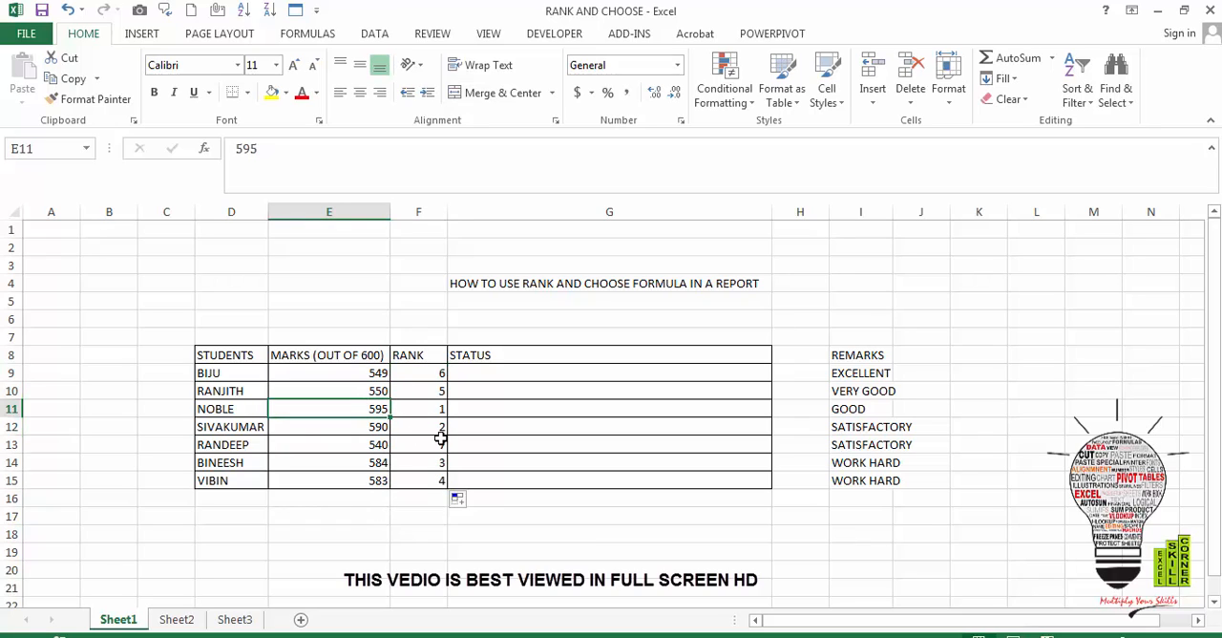
{"action": "left_click", "coordinate": [380, 432]}
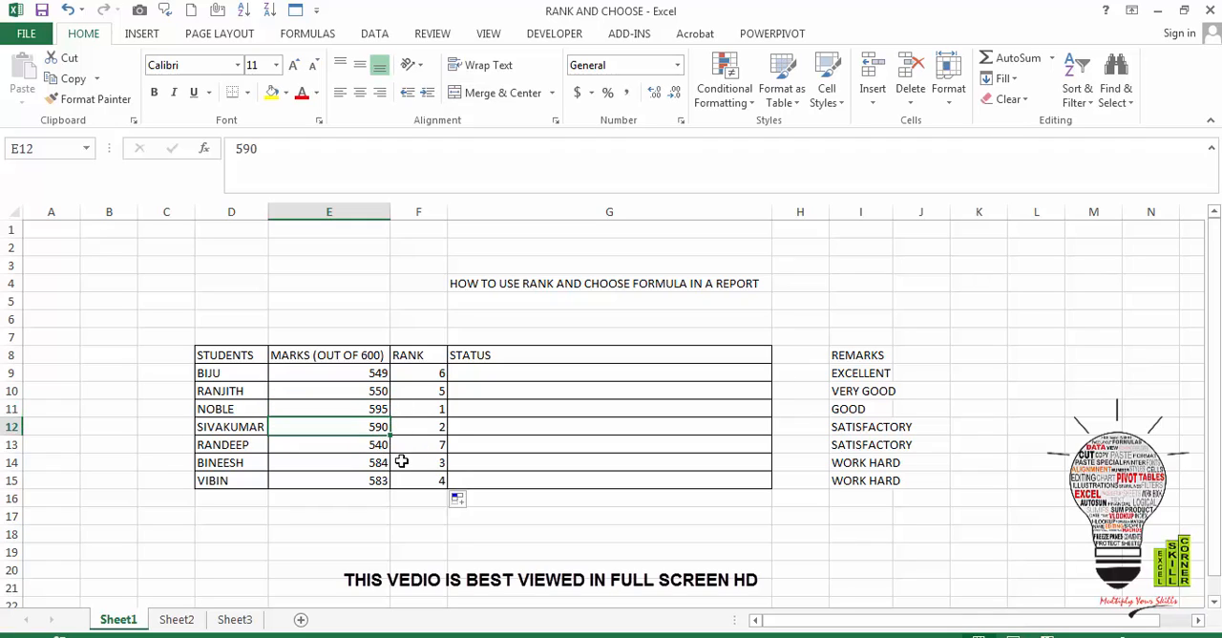
{"action": "left_click", "coordinate": [383, 462]}
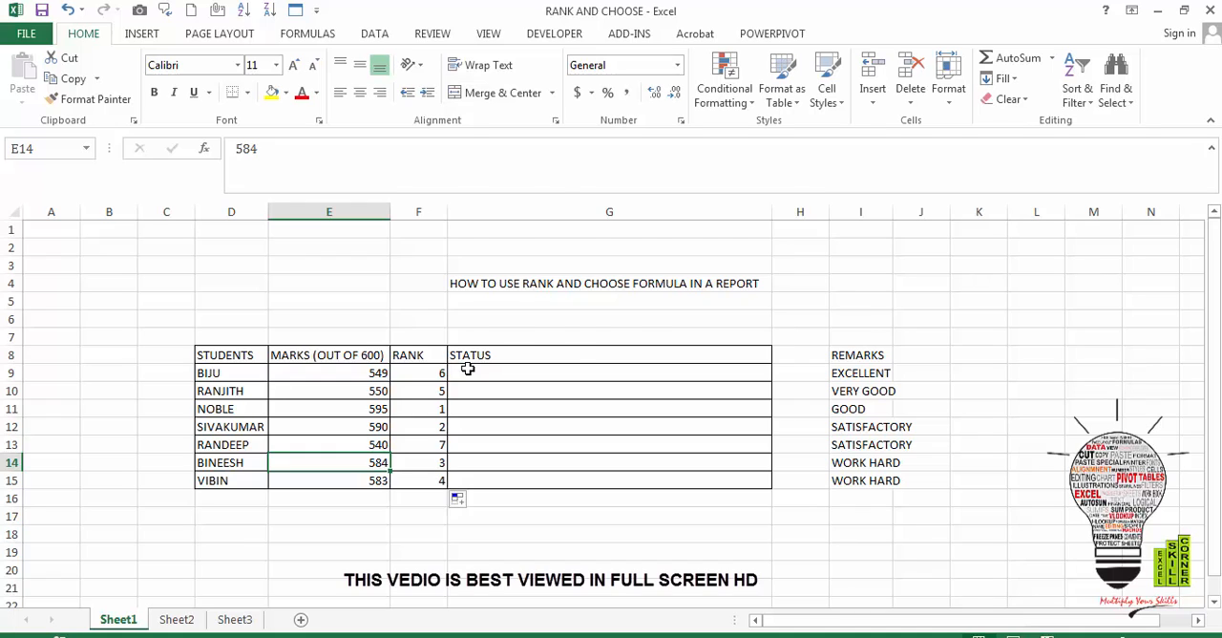
- Start a CHOOSE formula in G9 with F9 as the index number and $I$9 as the first value
{"action": "left_click", "coordinate": [482, 394]}
{"action": "left_click", "coordinate": [479, 373]}
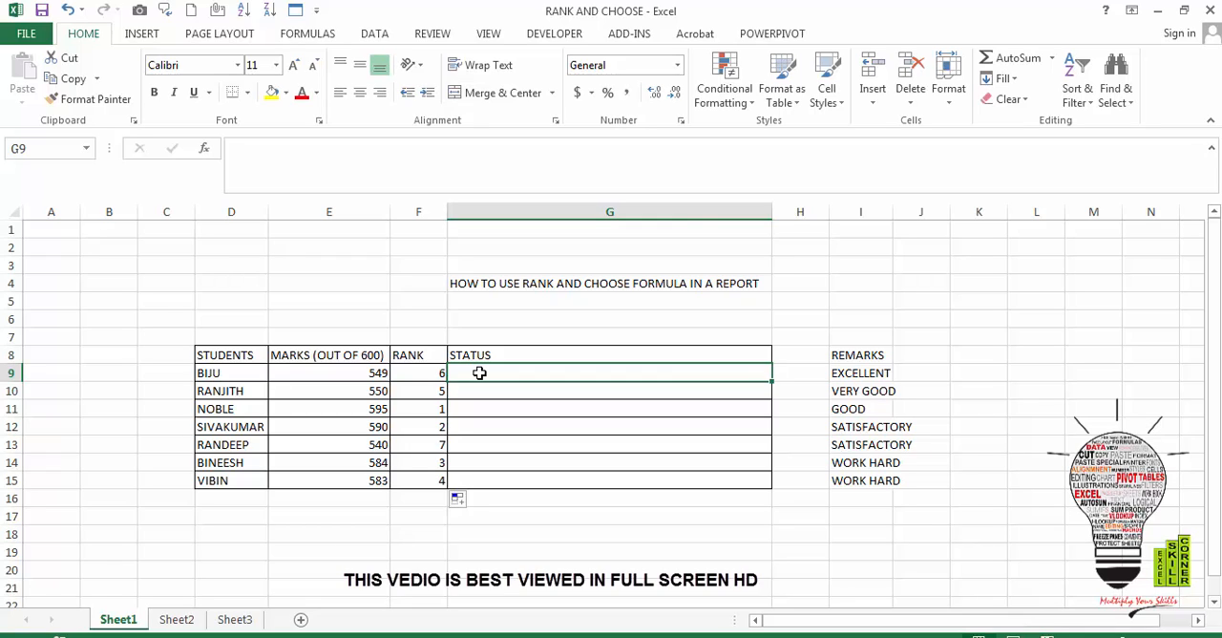
{"action": "type", "text": "="}
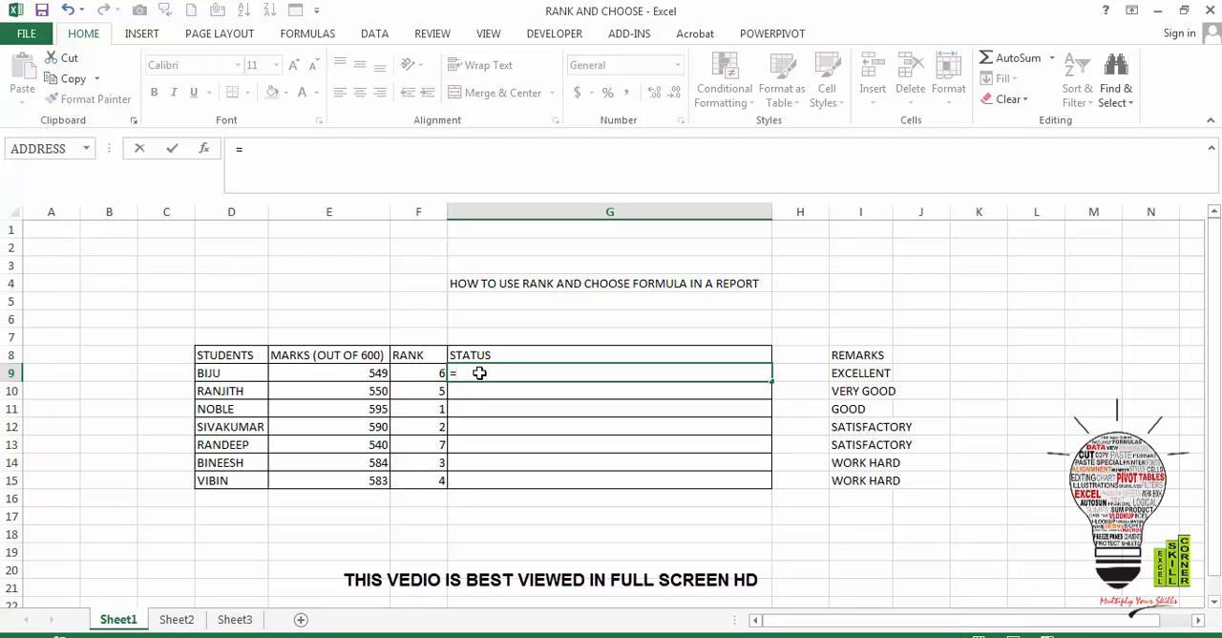
{"action": "type", "text": "CHOOSE"}
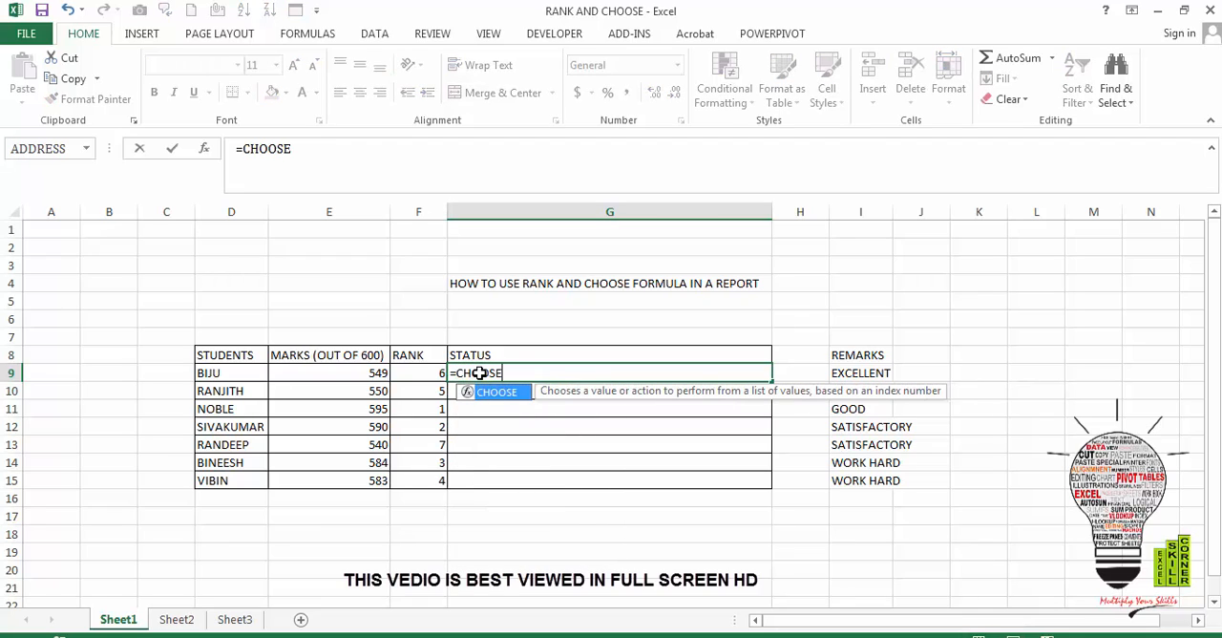
{"action": "type", "text": "("}
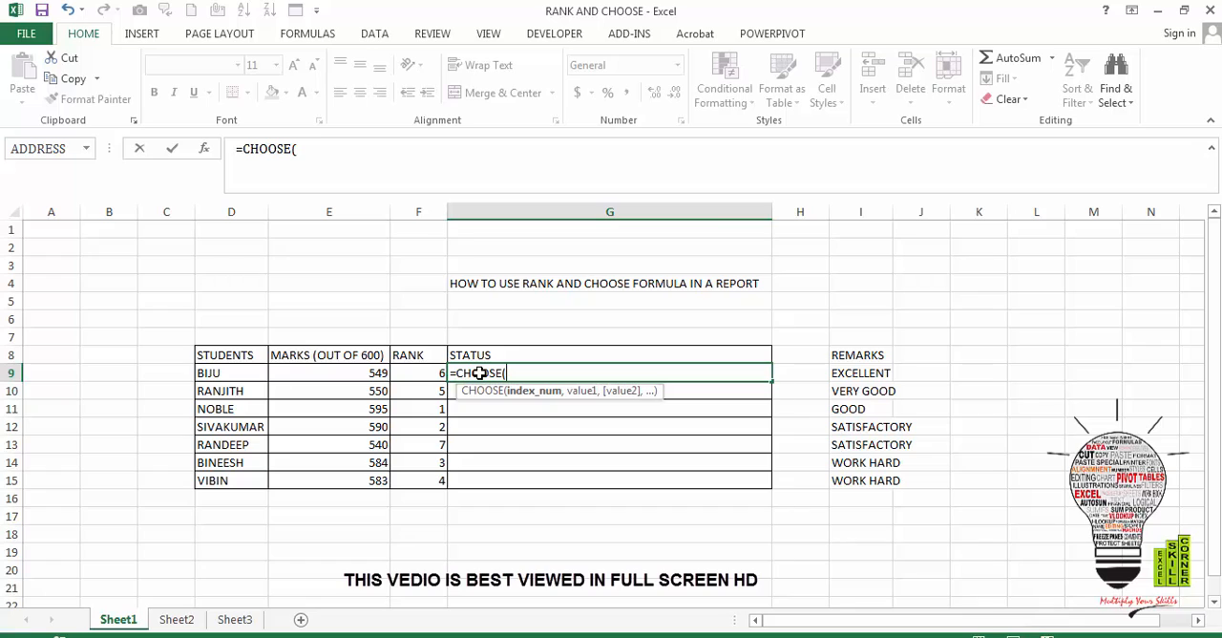
{"action": "left_click", "coordinate": [439, 370]}
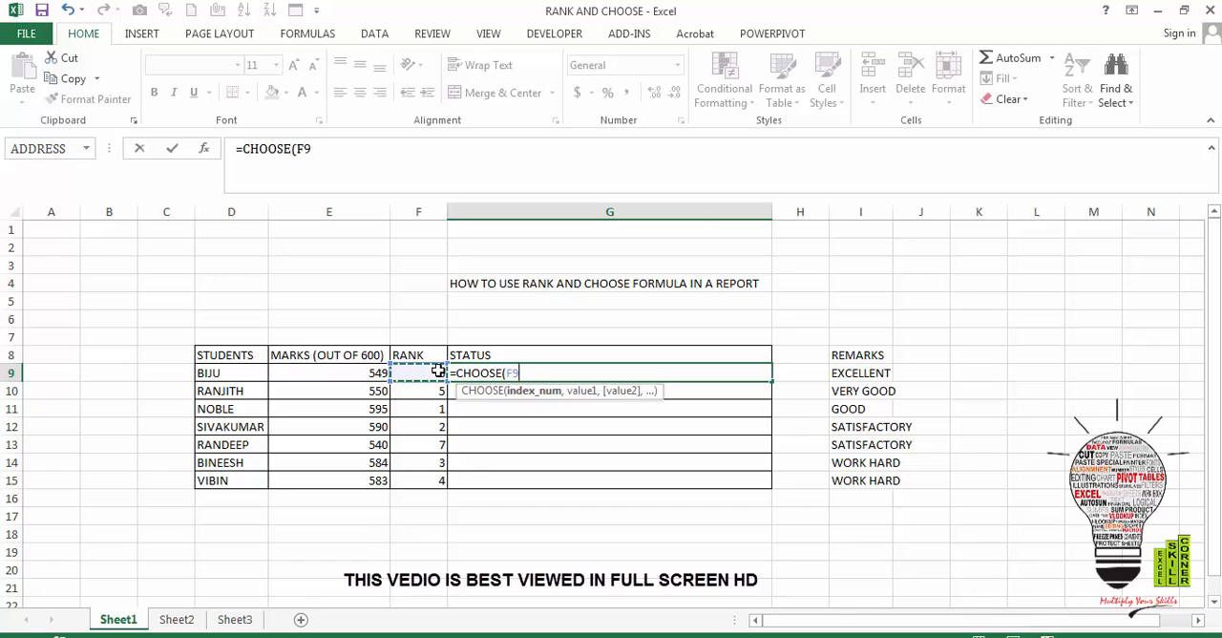
{"action": "type", "text": ","}
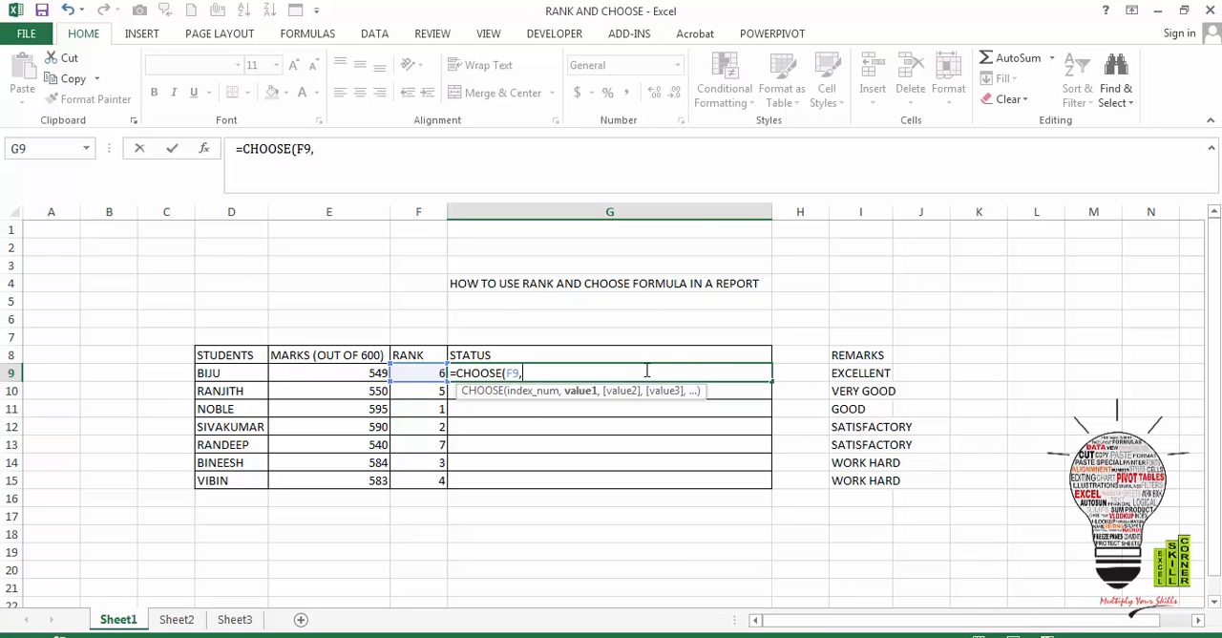
{"action": "left_click", "coordinate": [857, 373]}
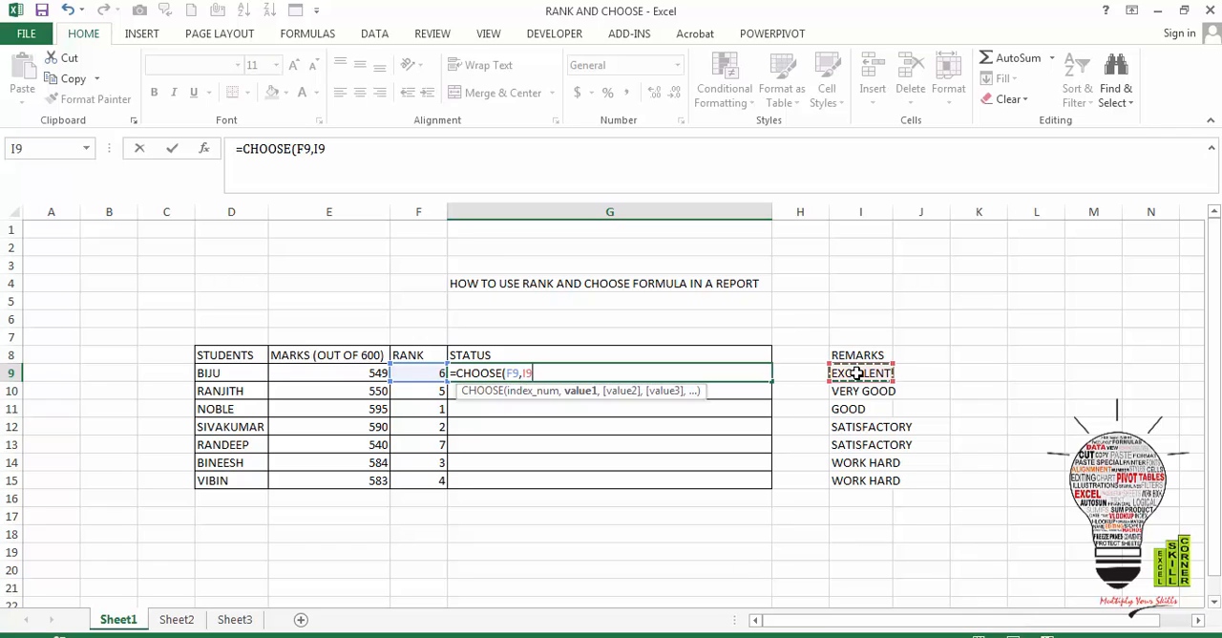
{"action": "key", "text": "F4"}
{"action": "type", "text": ","}
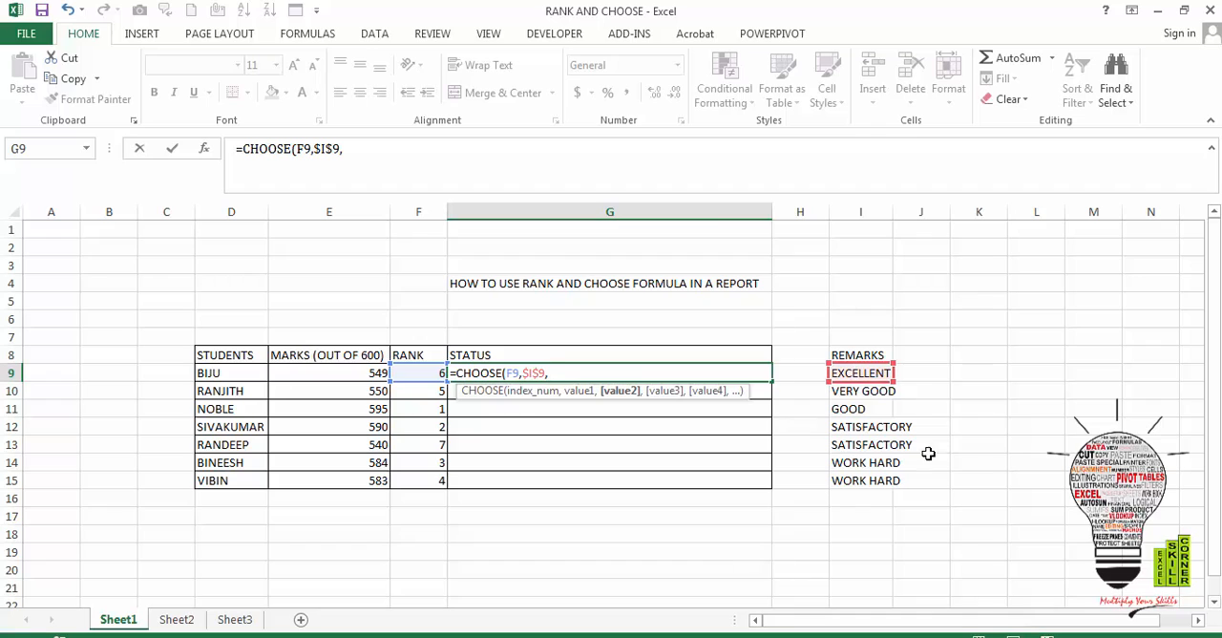
- Add the absolute references $I$10, $I$11 and $I$12 as the second to fourth values of the CHOOSE formula
{"action": "left_click", "coordinate": [856, 391]}
{"action": "key", "text": "F4"}
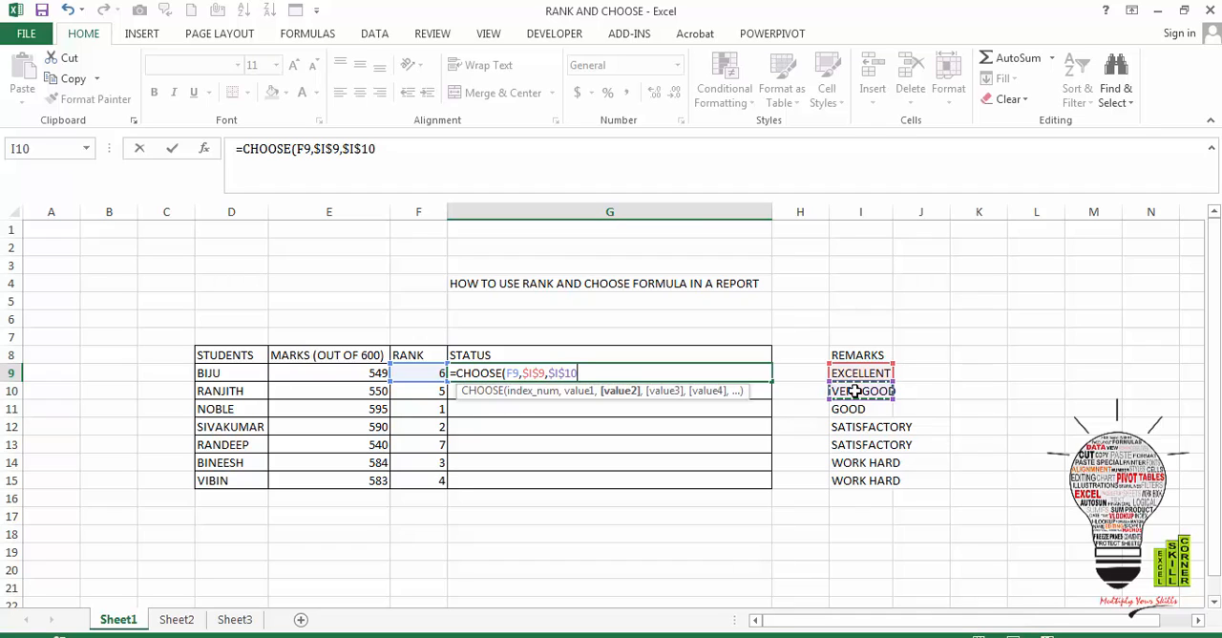
{"action": "type", "text": ","}
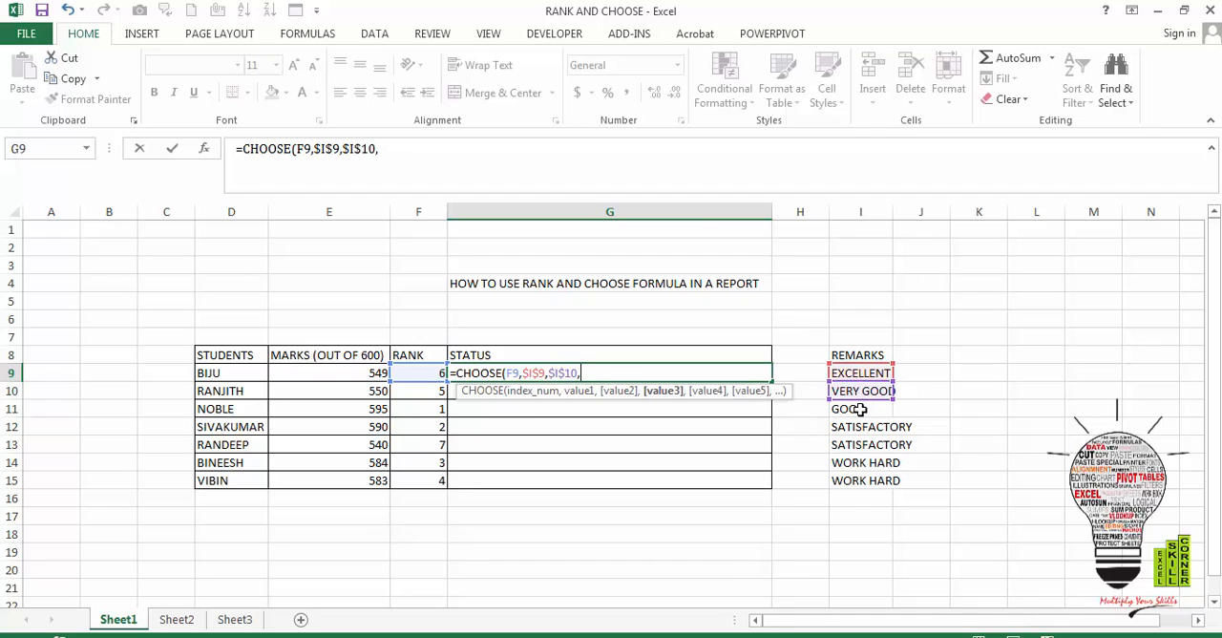
{"action": "left_click", "coordinate": [859, 408]}
{"action": "key", "text": "F4"}
{"action": "type", "text": ","}
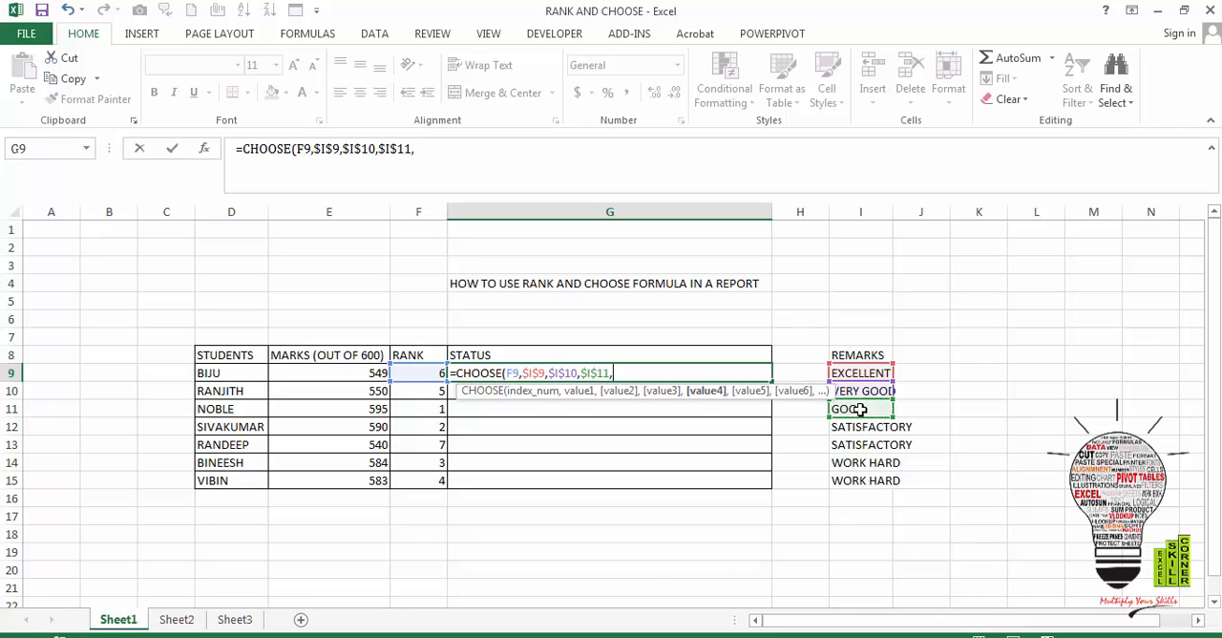
{"action": "left_click", "coordinate": [874, 428]}
{"action": "key", "text": "F4"}
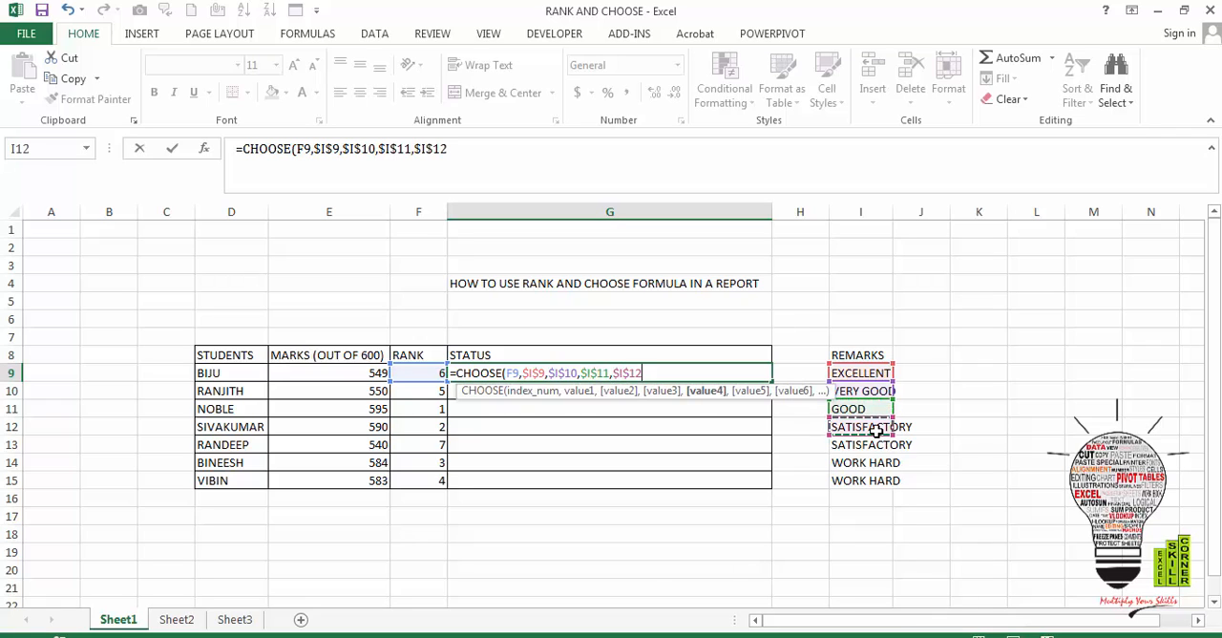
{"action": "type", "text": ","}
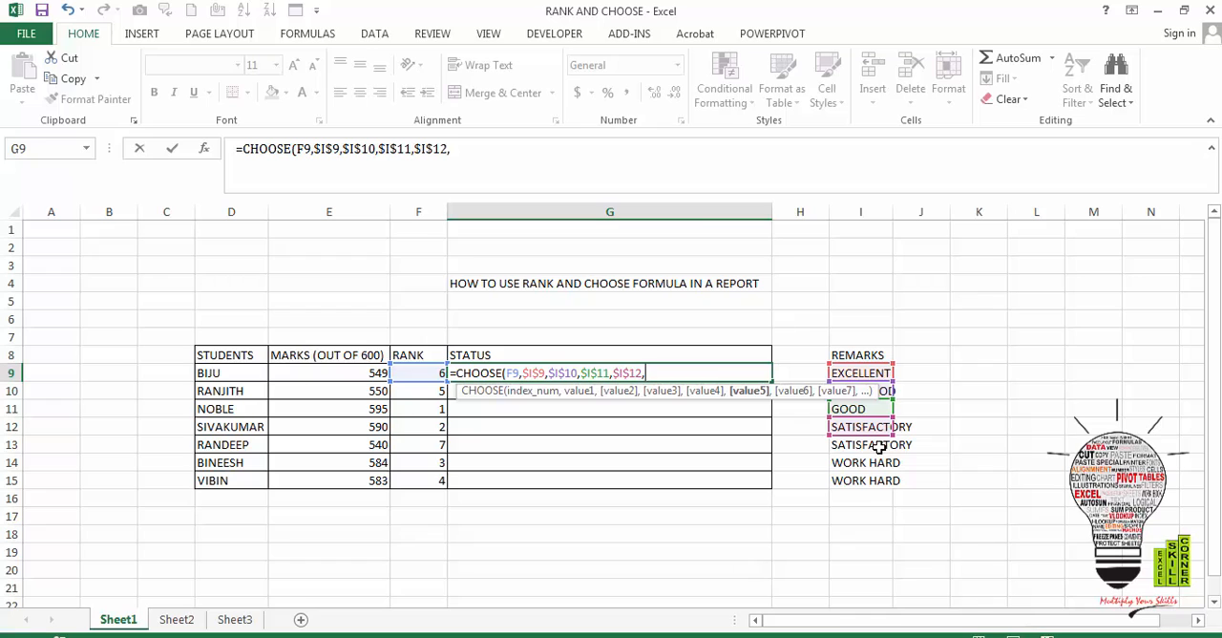
- Add $I$13, $I$14 and $I$15 as the last three values and complete the CHOOSE formula in G9
{"action": "left_click", "coordinate": [876, 445]}
{"action": "key", "text": "F4"}
{"action": "type", "text": ","}
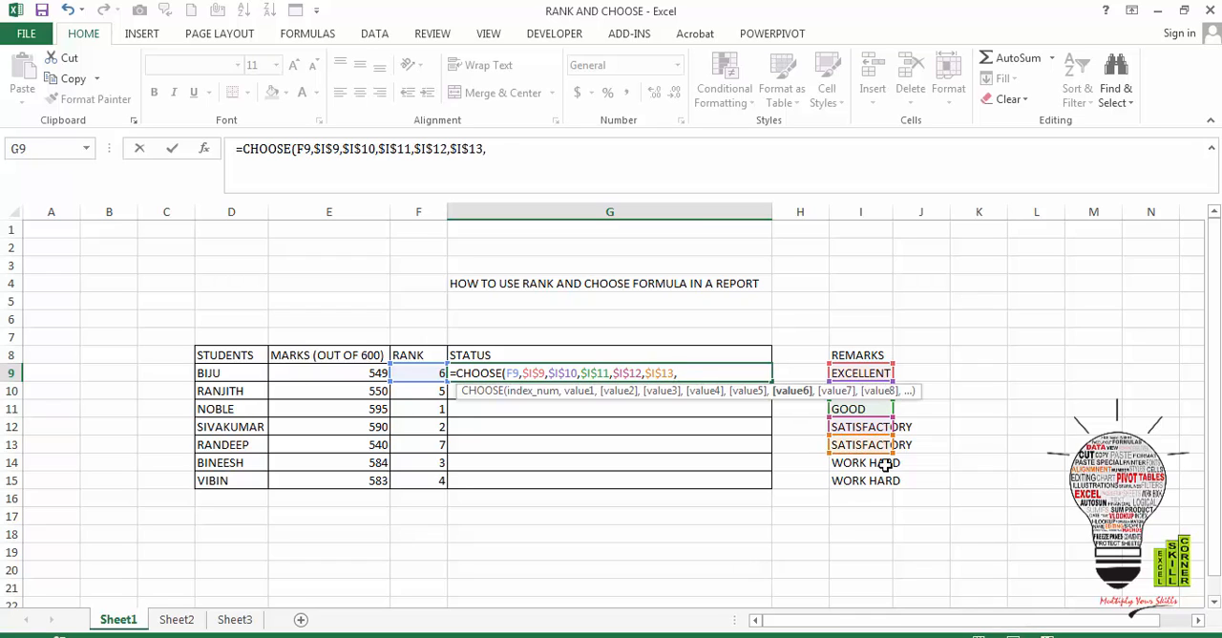
{"action": "left_click", "coordinate": [879, 465]}
{"action": "key", "text": "F4"}
{"action": "type", "text": ","}
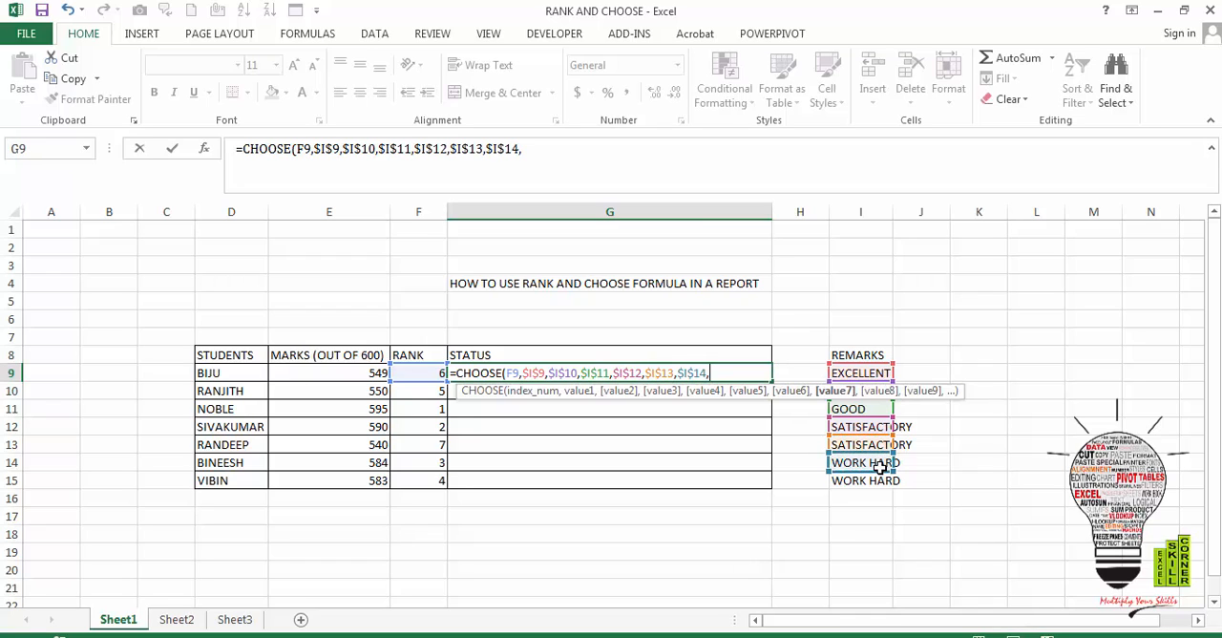
{"action": "left_click", "coordinate": [879, 482]}
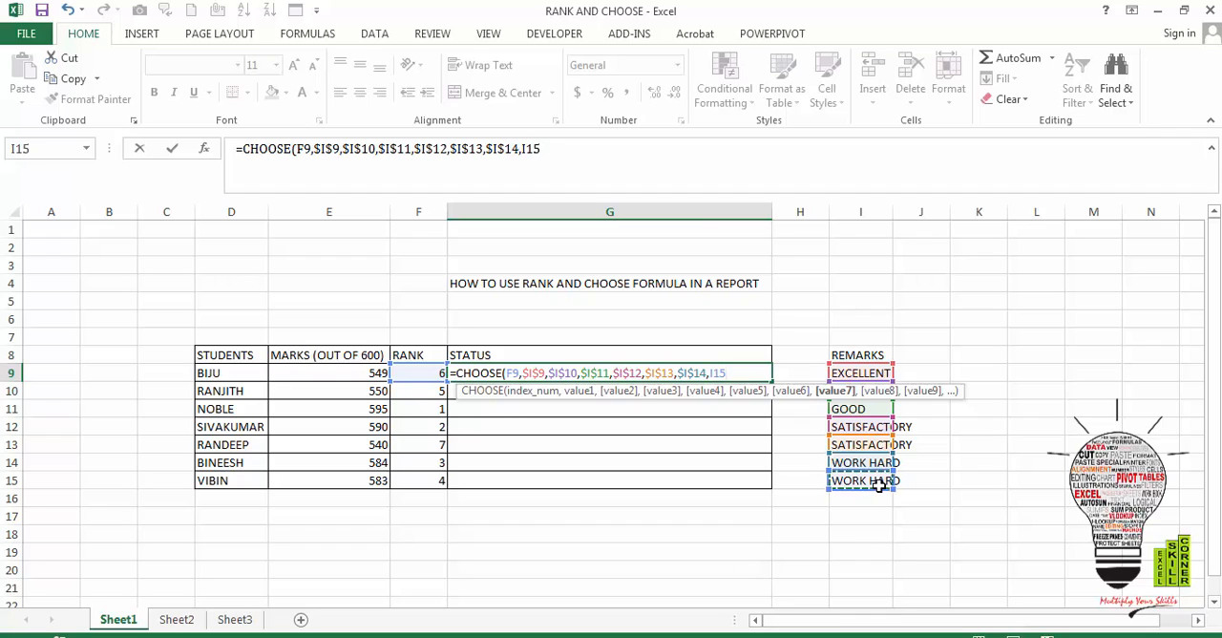
{"action": "key", "text": "F4"}
{"action": "type", "text": ")"}
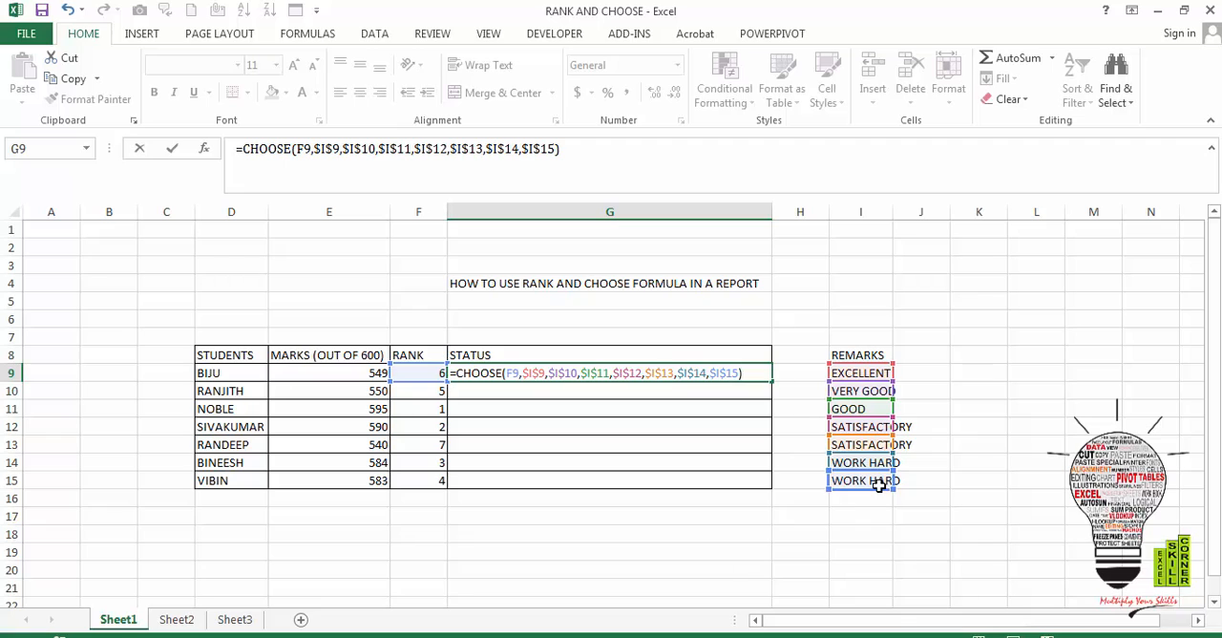
{"action": "key", "text": "Return"}
- Fill the CHOOSE formula from G9 down through G15 and inspect the copied formulas in G12 and G11
{"action": "key", "text": "Up"}
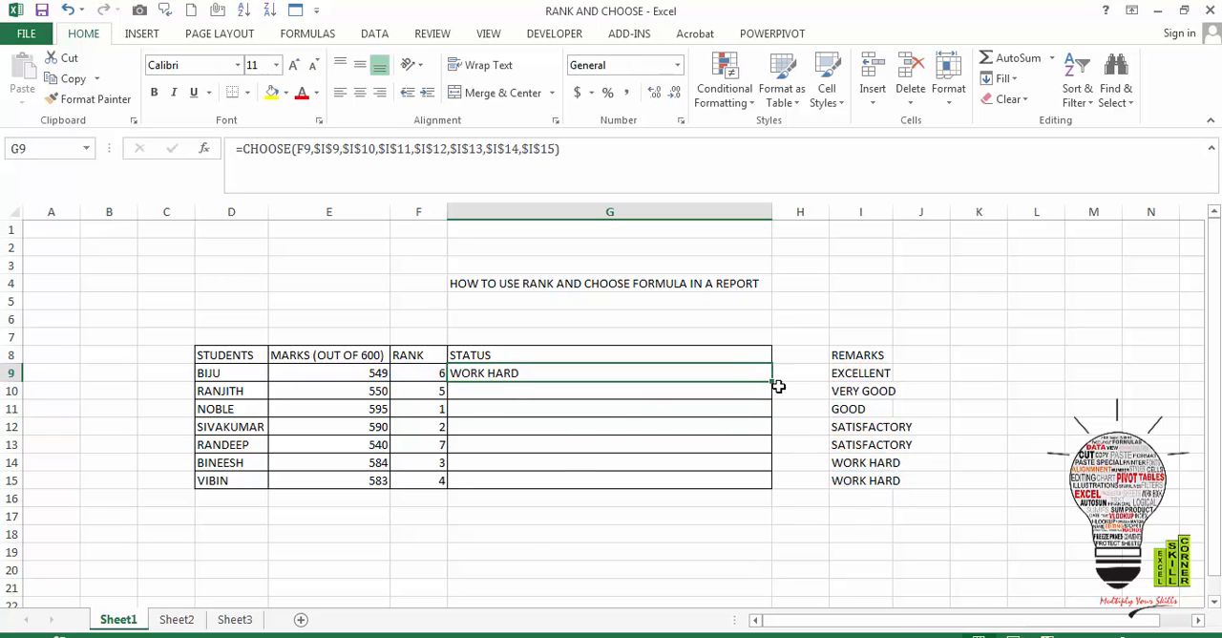
{"action": "left_click_drag", "start_coordinate": [771, 382], "coordinate": [768, 485]}
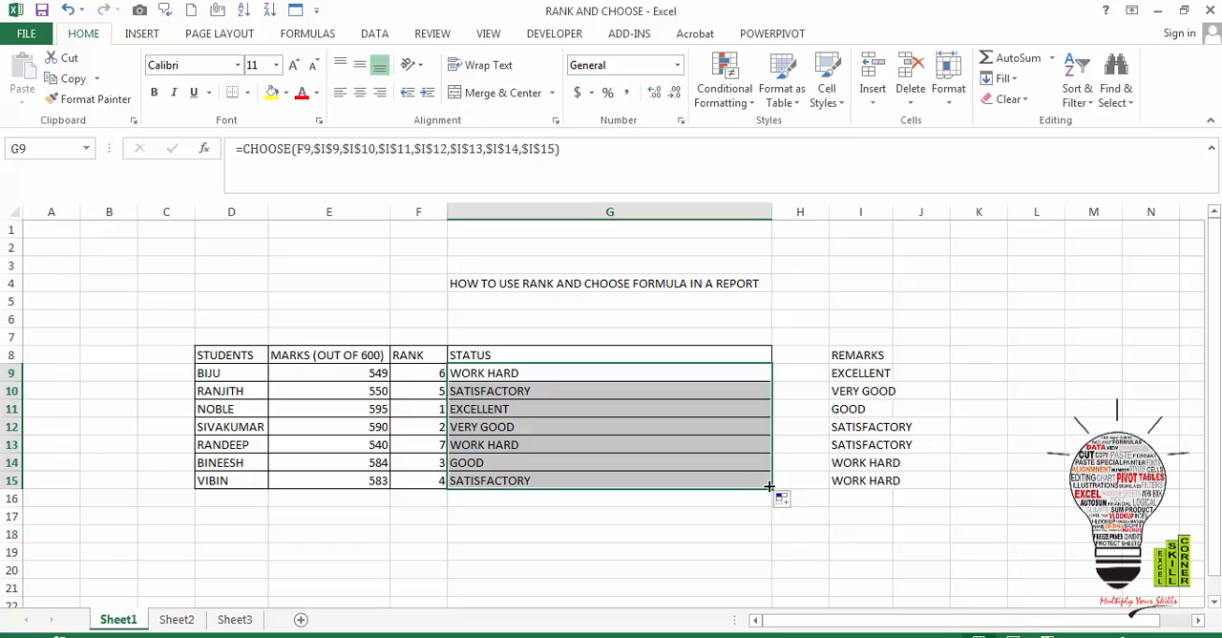
{"action": "left_click", "coordinate": [651, 420]}
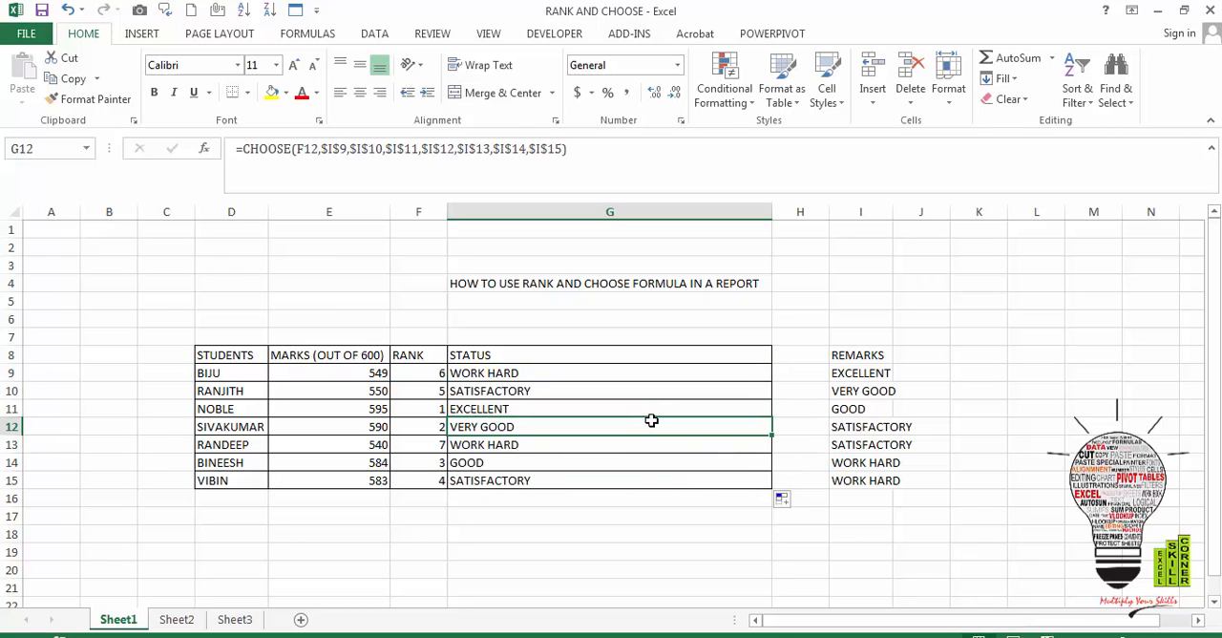
{"action": "left_click", "coordinate": [570, 399]}
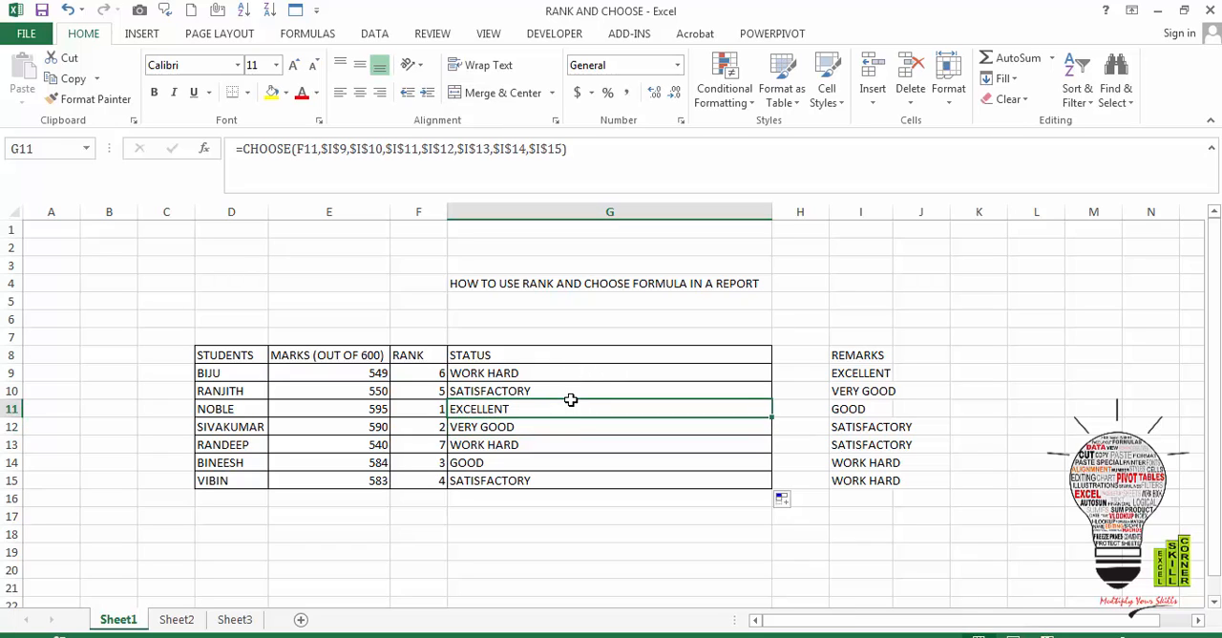
- Review the RANK formulas in F9 through F13, checking the relative marks cell and the absolute range $E$9:$E$15
{"action": "key", "text": "Up"}
{"action": "key", "text": "Up"}
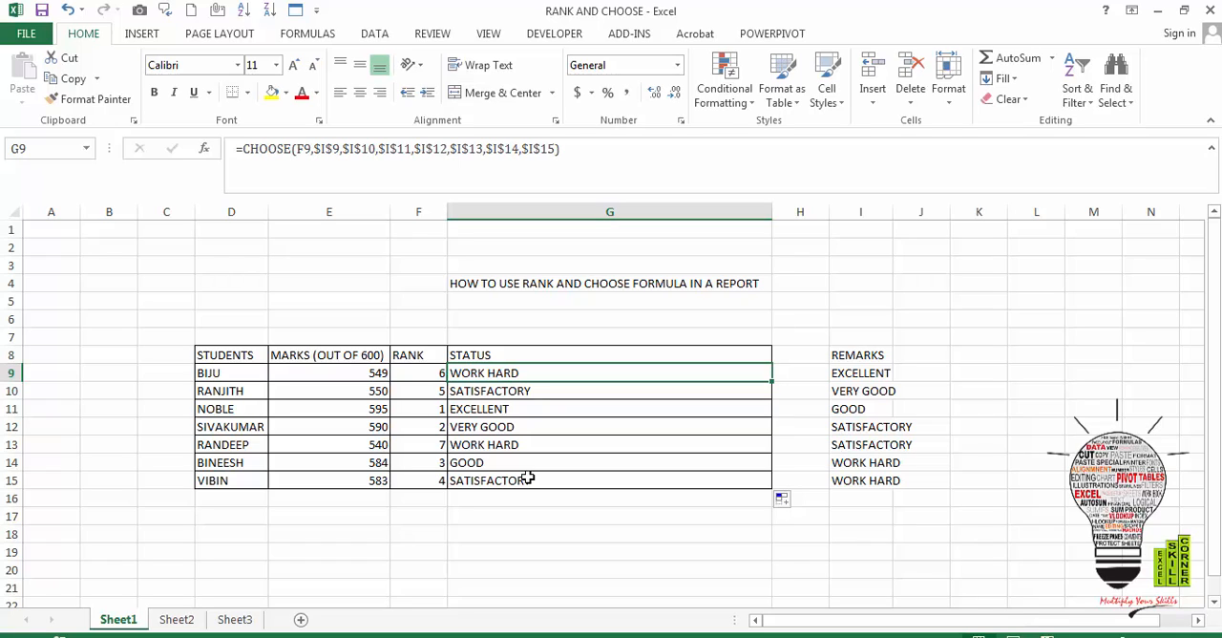
{"action": "key", "text": "Left"}
{"action": "key", "text": "Right"}
{"action": "key", "text": "Left"}
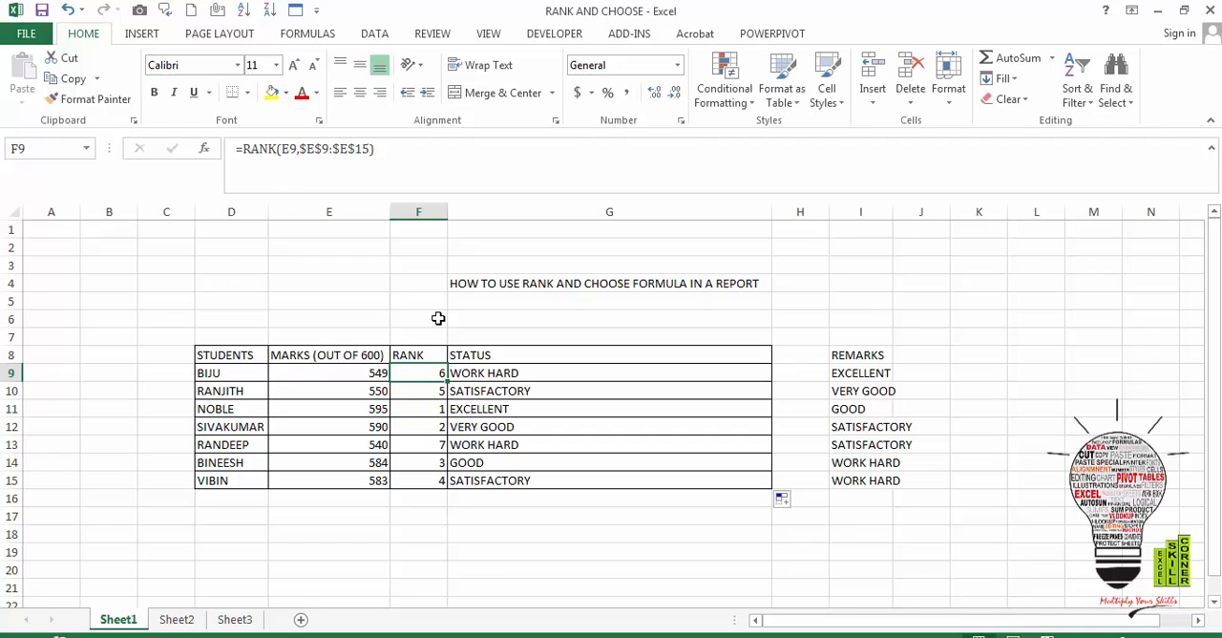
{"action": "key", "text": "Down"}
{"action": "key", "text": "Down"}
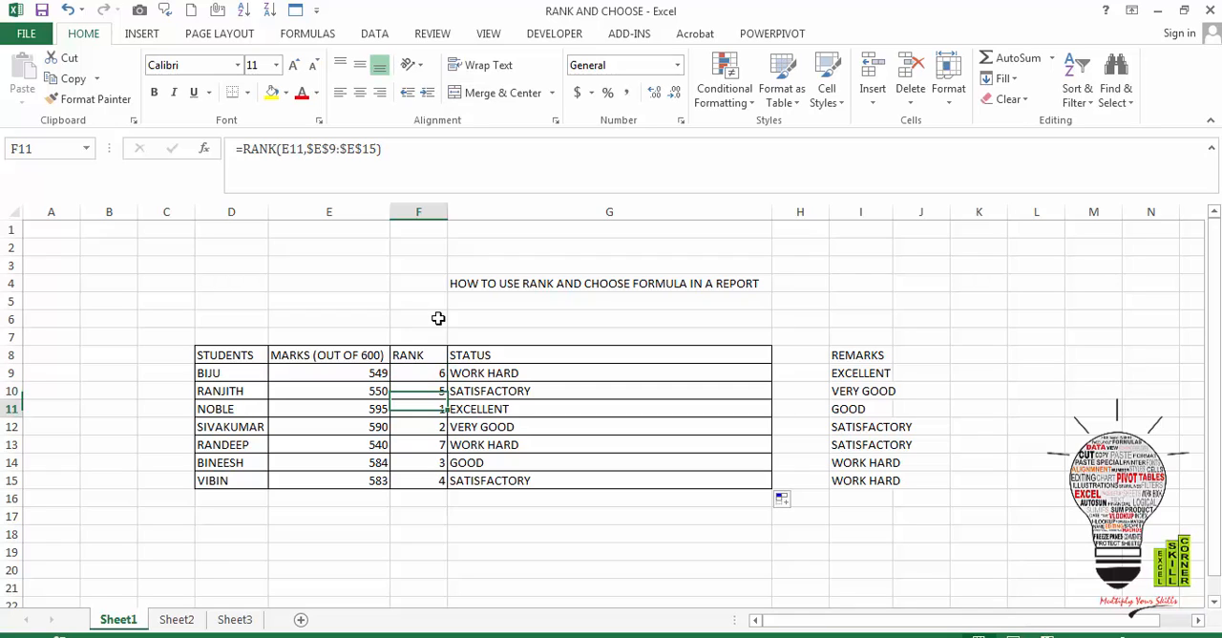
{"action": "key", "text": "Down"}
{"action": "key", "text": "Down"}
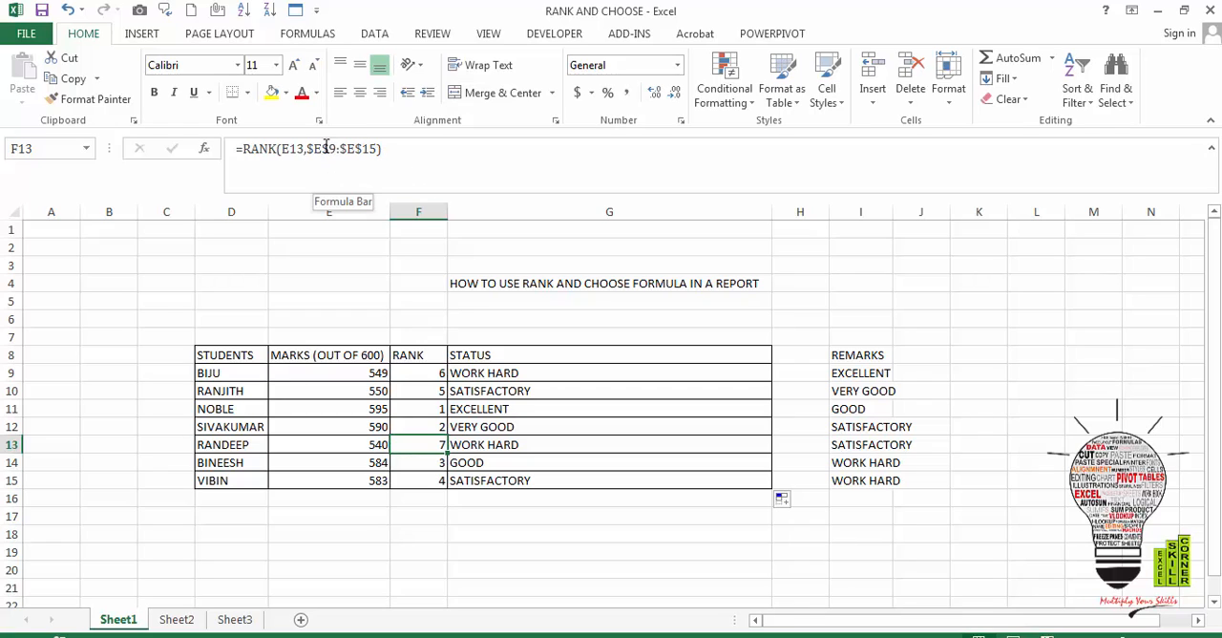
{"action": "key", "text": "Up"}
{"action": "key", "text": "Up"}
{"action": "key", "text": "Up"}
{"action": "key", "text": "Up"}
{"action": "key", "text": "Up"}
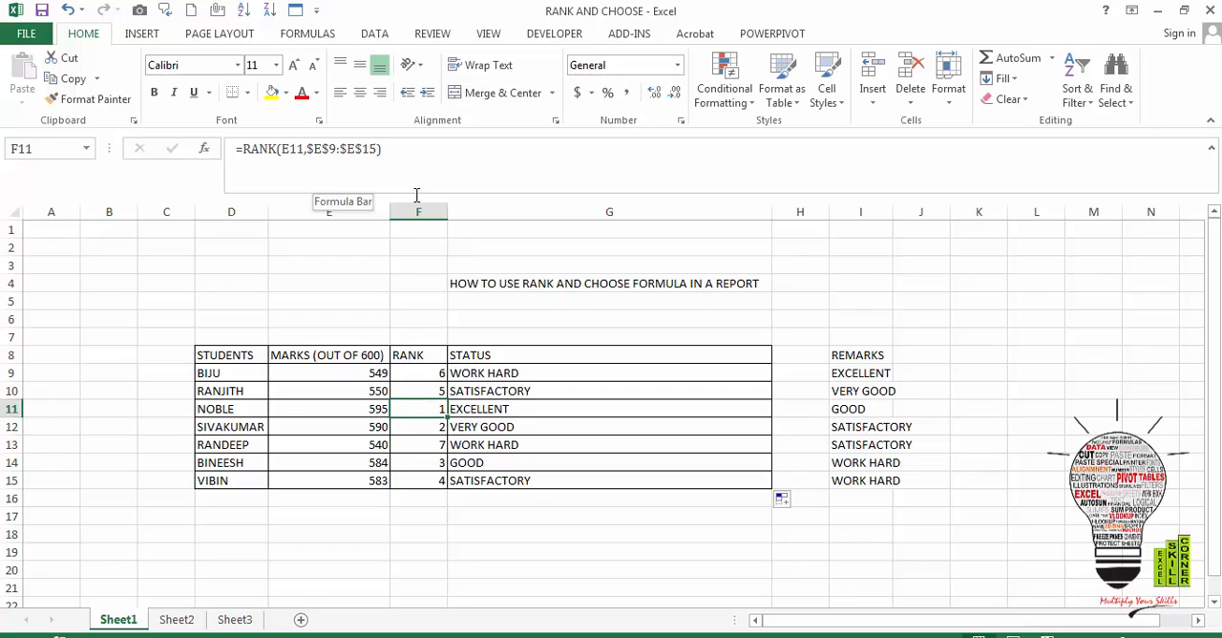
- Examine the CHOOSE formula's arguments in G9 and compare its index reference in the copies from G10 through G13
{"action": "key", "text": "Right"}
{"action": "key", "text": "Down"}
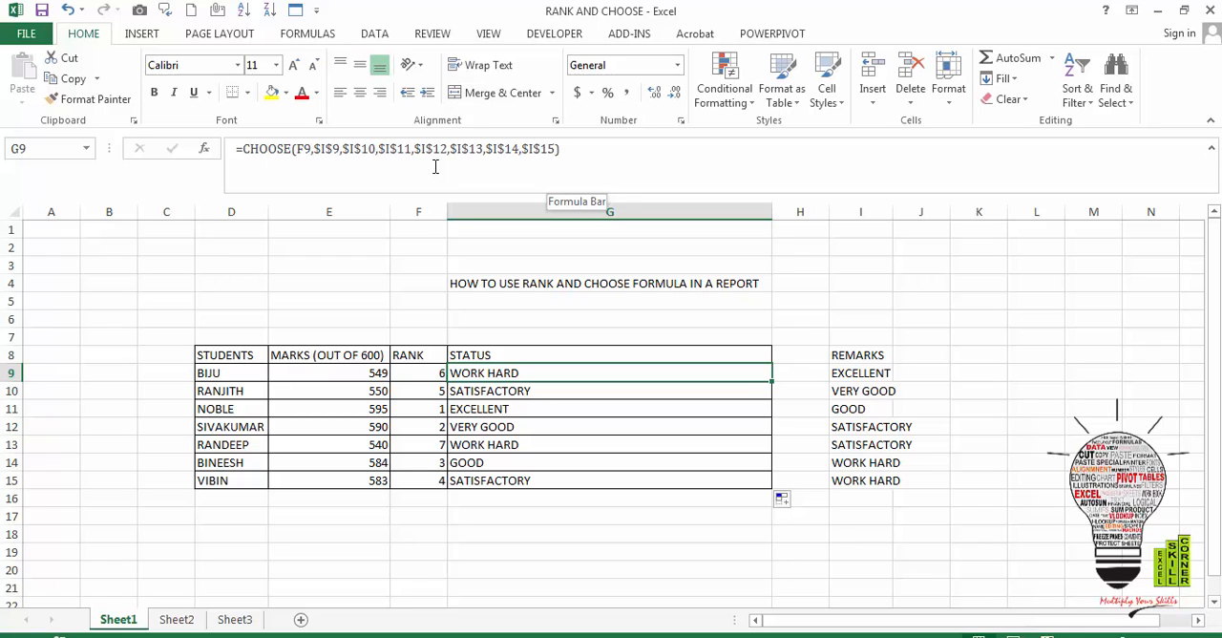
{"action": "left_click", "coordinate": [307, 152]}
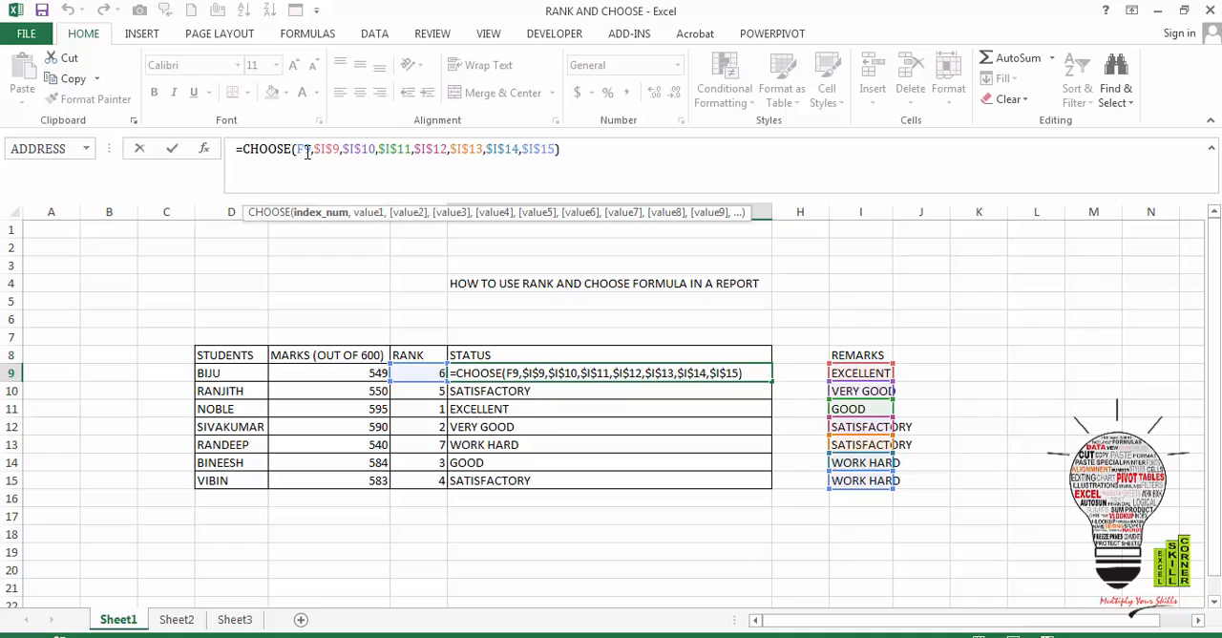
{"action": "key", "text": "Escape"}
{"action": "key", "text": "Down"}
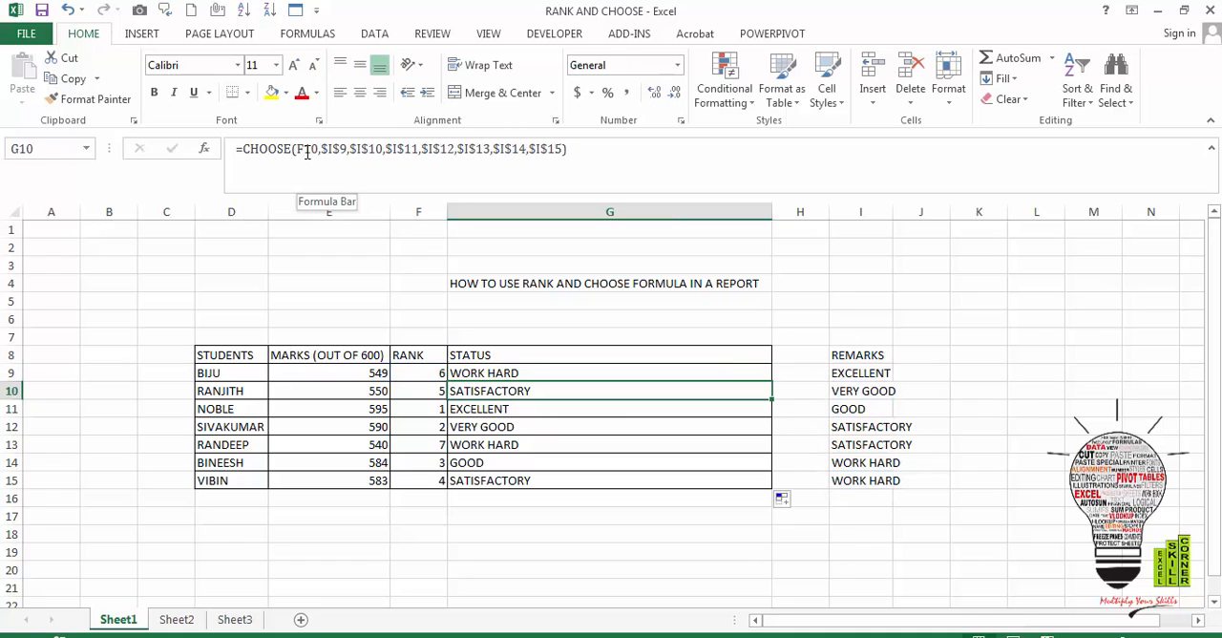
{"action": "key", "text": "Down"}
{"action": "key", "text": "Down"}
{"action": "key", "text": "Down"}
{"action": "key", "text": "Down"}
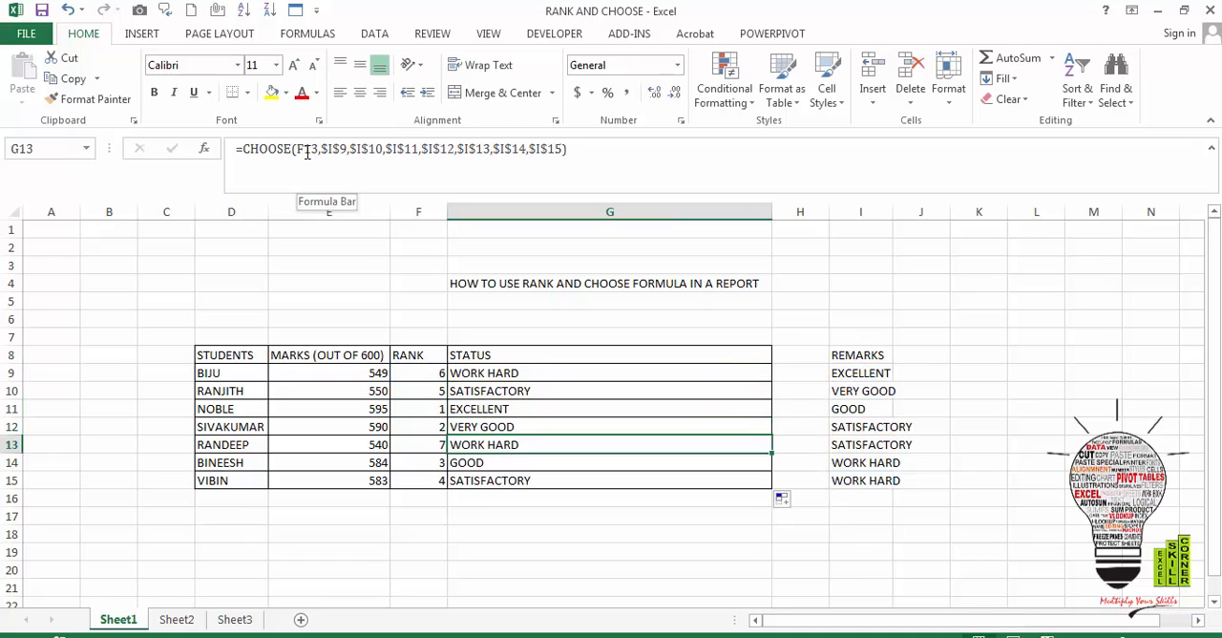